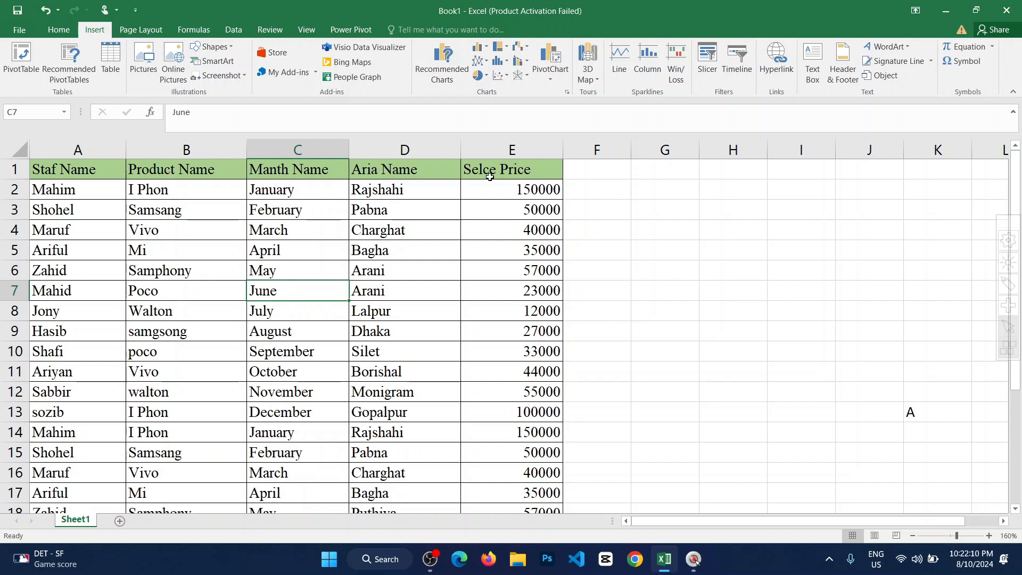
Examine the staff, product, month, area and sales price columns of the source table on Sheet1.
click(333, 219)
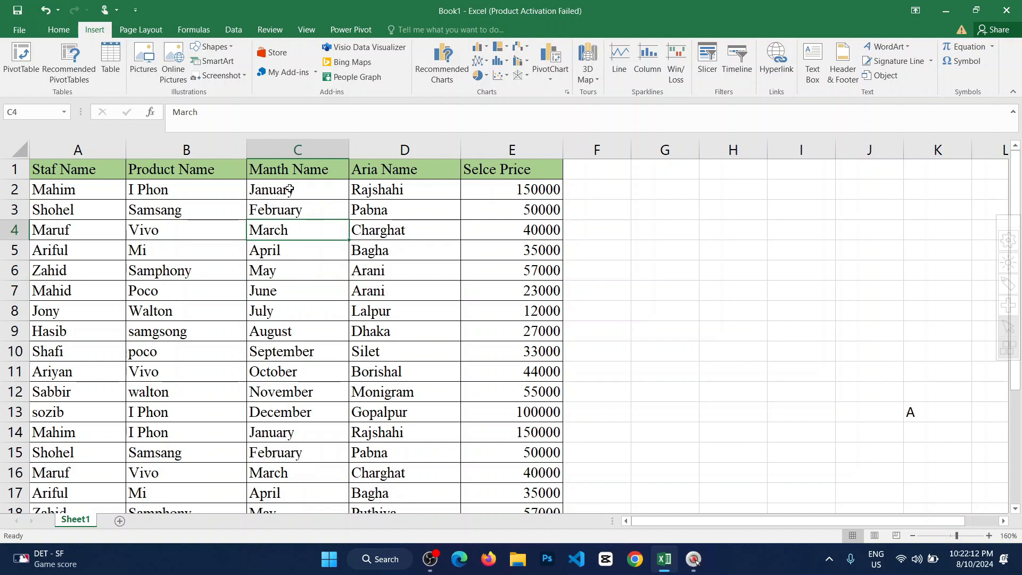
click(290, 189)
click(172, 190)
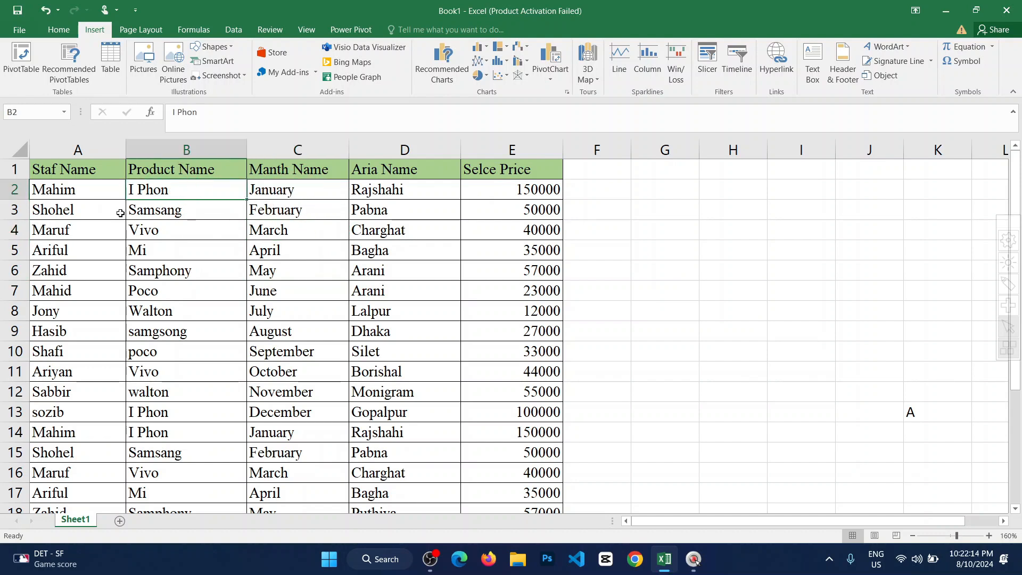
click(176, 202)
click(261, 190)
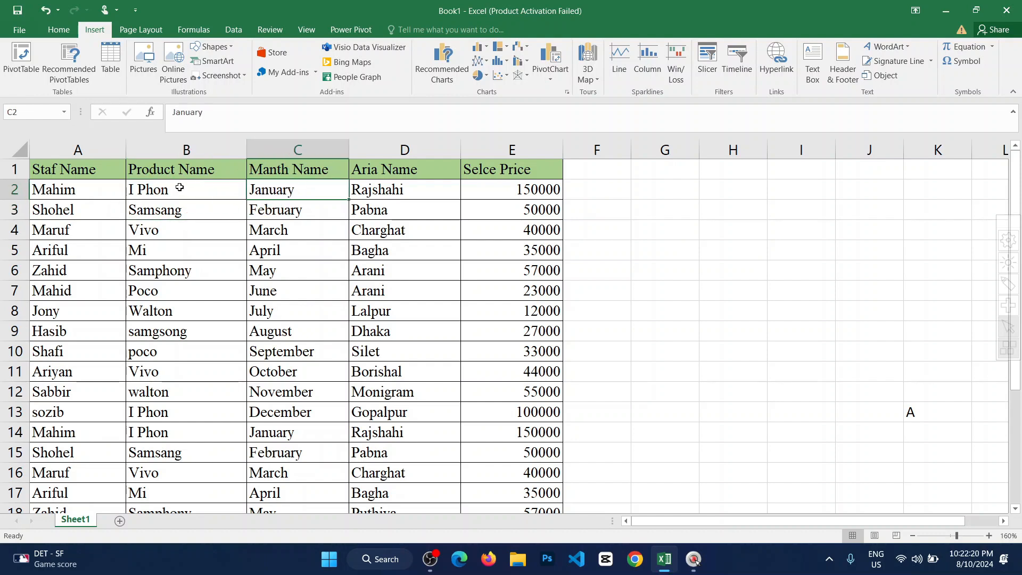
click(162, 188)
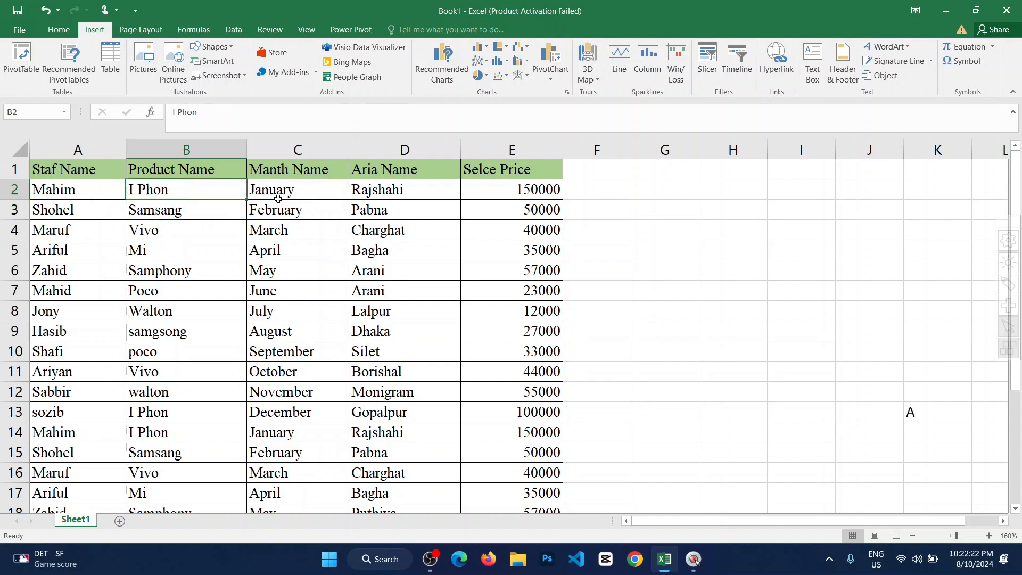
click(329, 196)
click(378, 190)
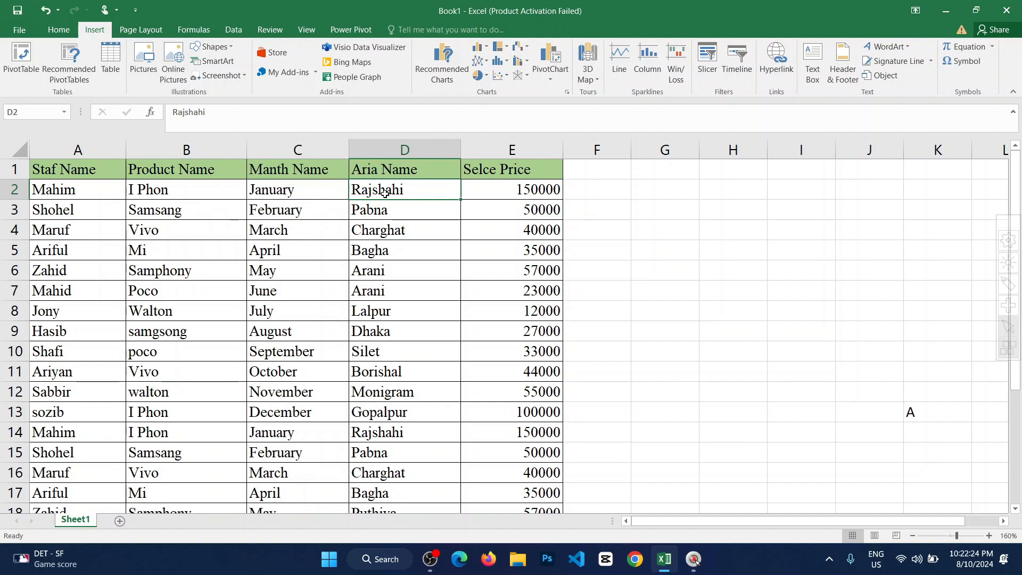
click(526, 194)
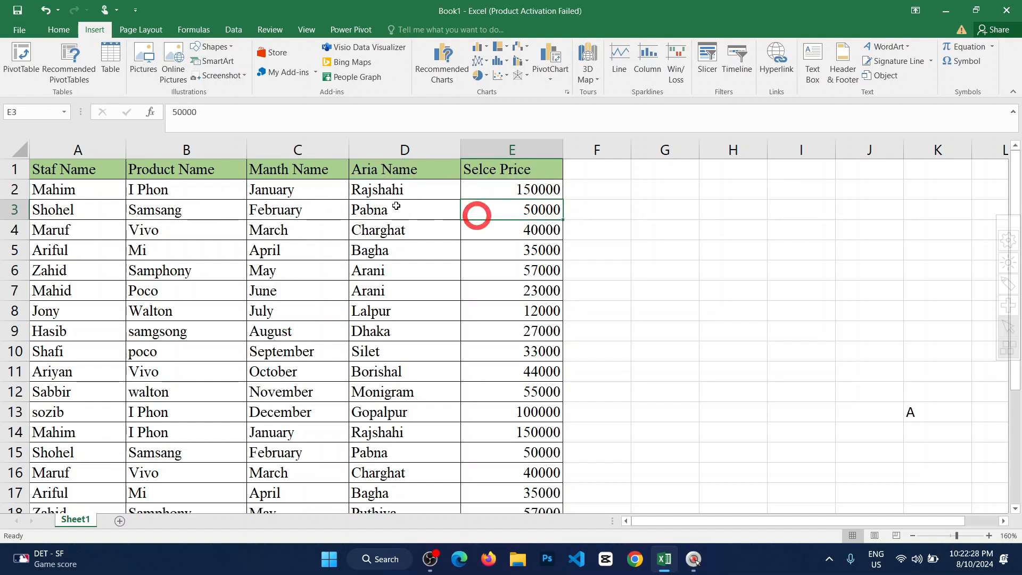
click(371, 189)
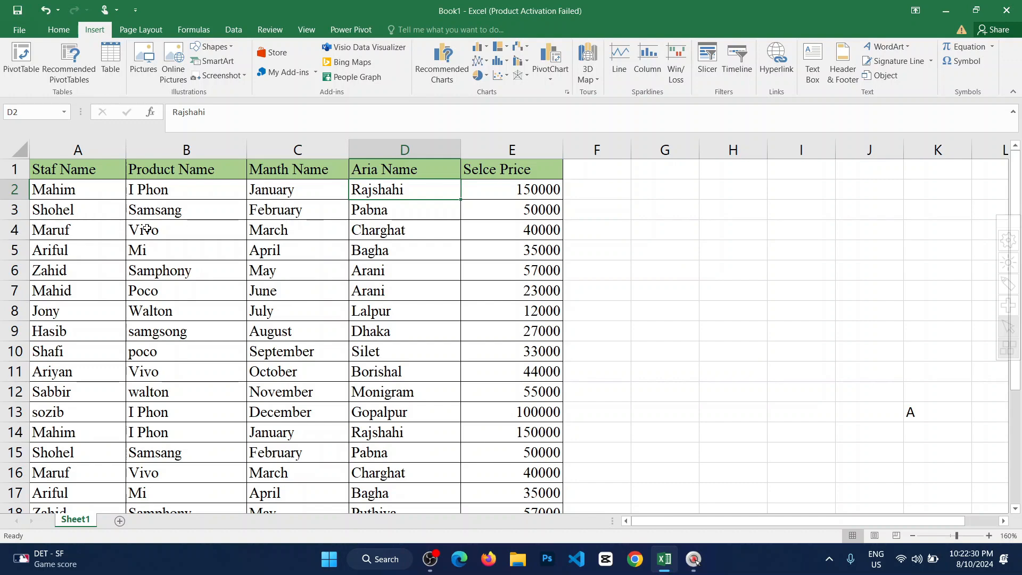
click(81, 195)
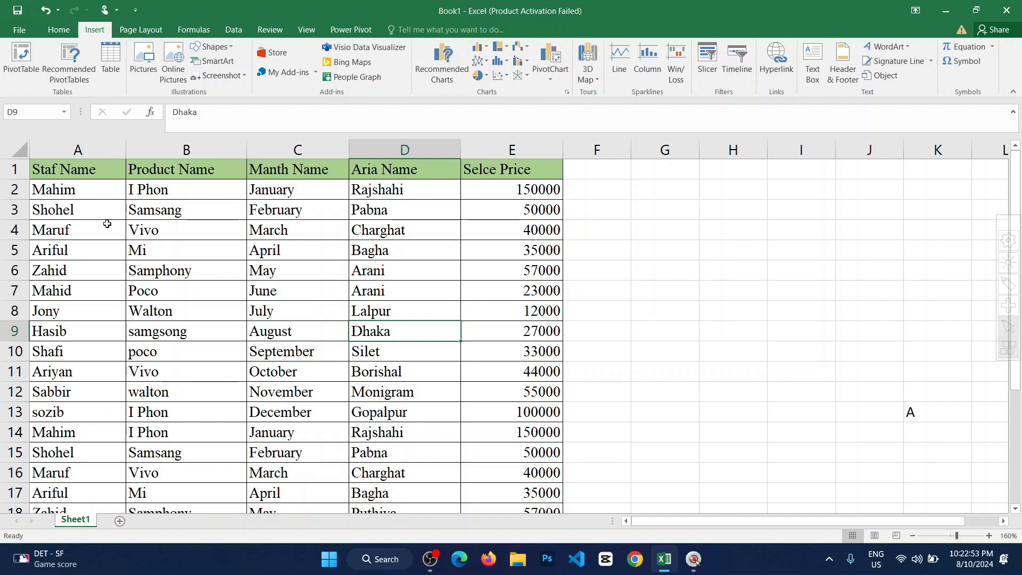
Check the extent of the sales data by selecting it from the header row down to the last record.
drag(64, 174, 405, 466)
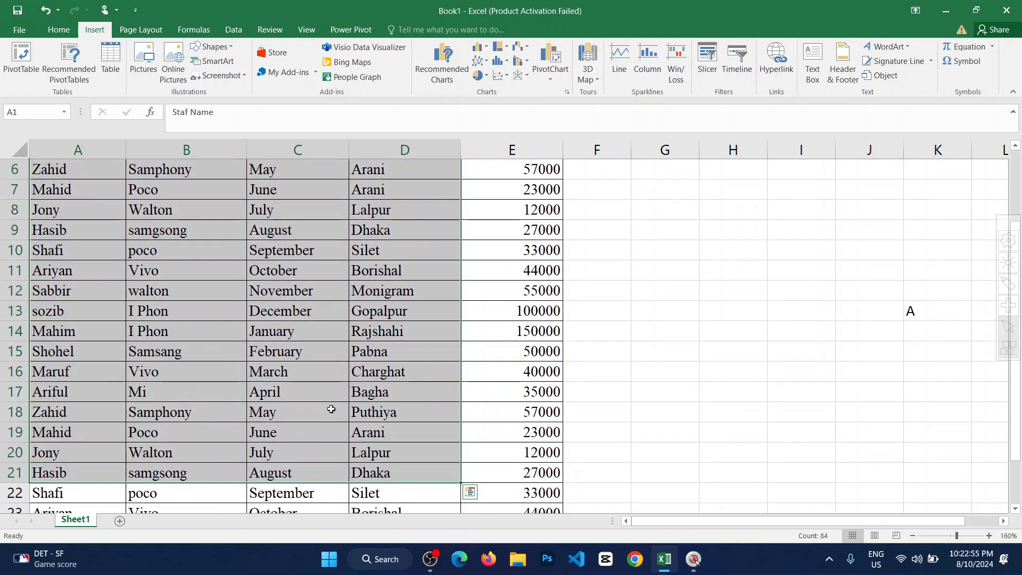
scroll(330, 409, up, 2)
click(239, 268)
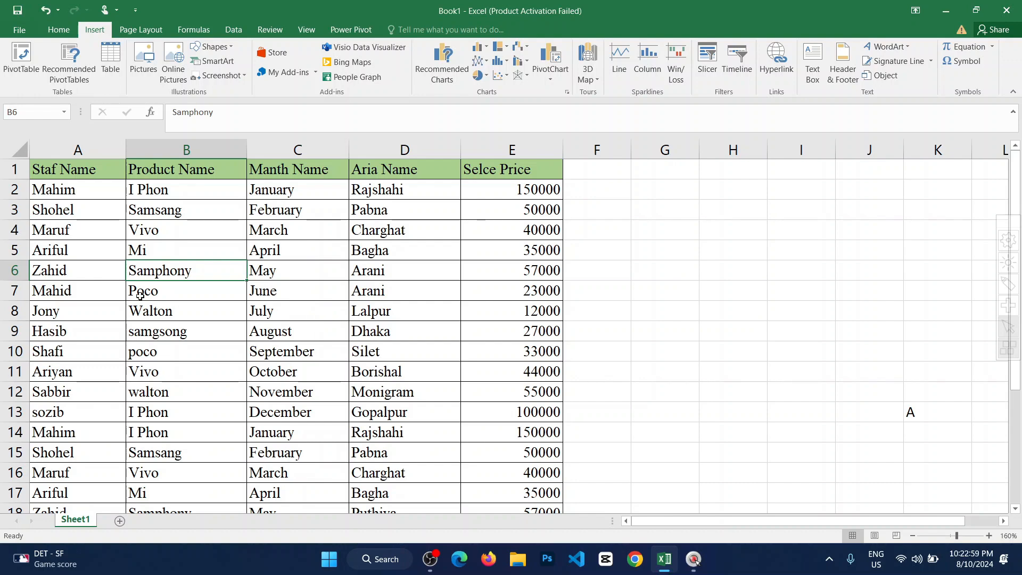
scroll(418, 360, down, 4)
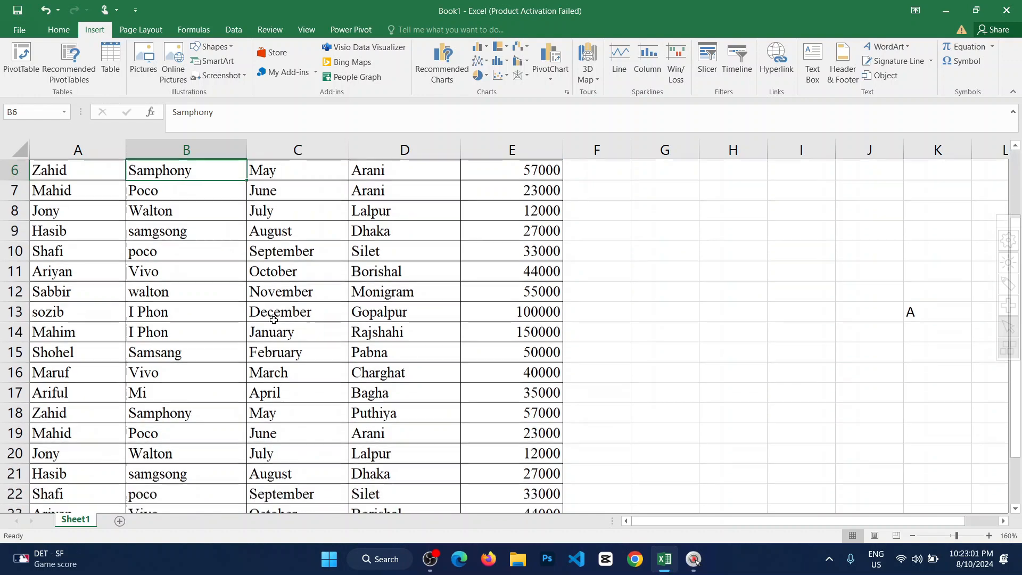
scroll(418, 359, up, 4)
drag(62, 175, 514, 572)
scroll(303, 326, up, 3)
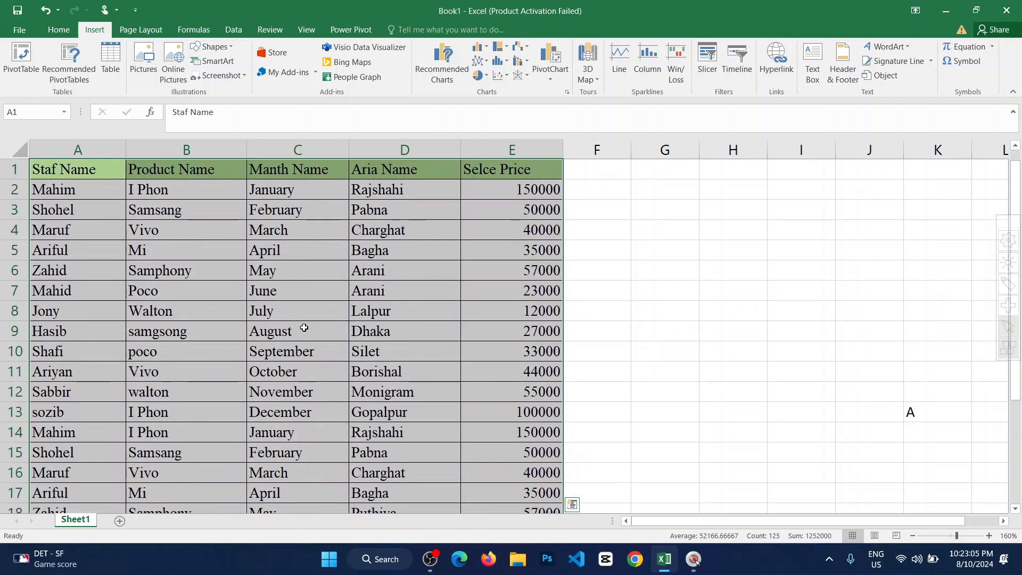
Create a PivotTable from Sheet1!$A$1:$E$25 and place it on a new worksheet.
click(84, 177)
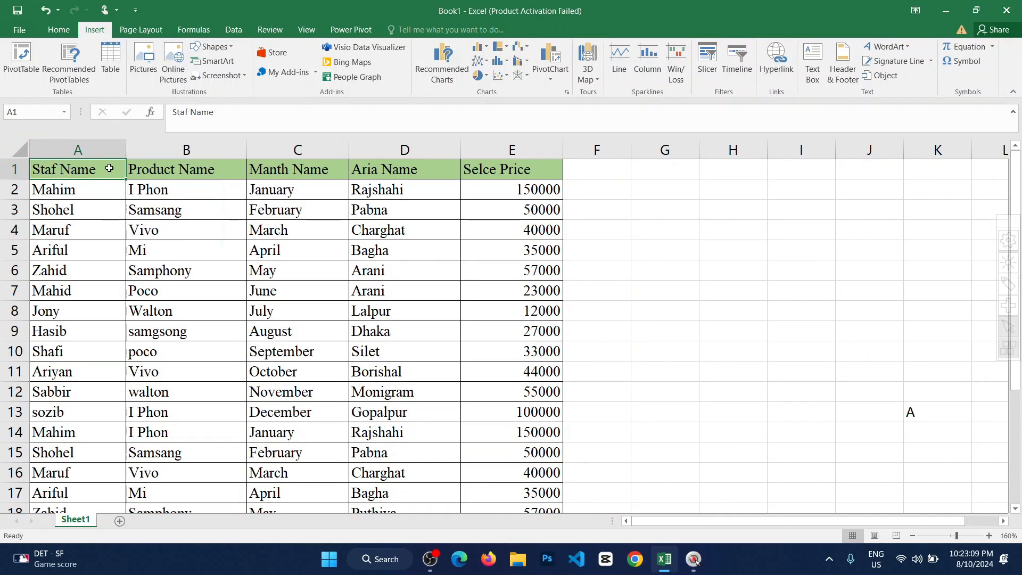
click(16, 61)
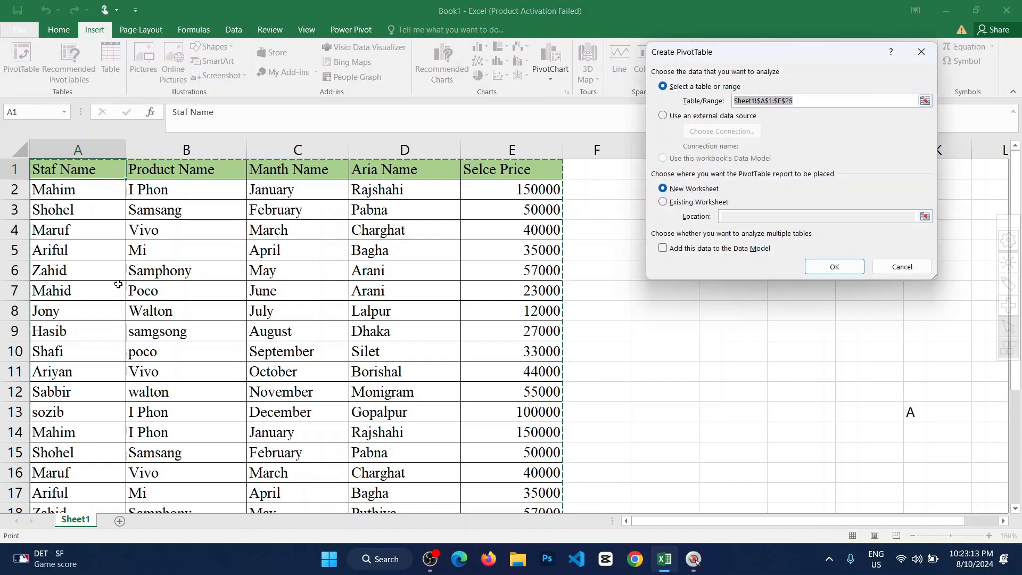
scroll(240, 283, down, 2)
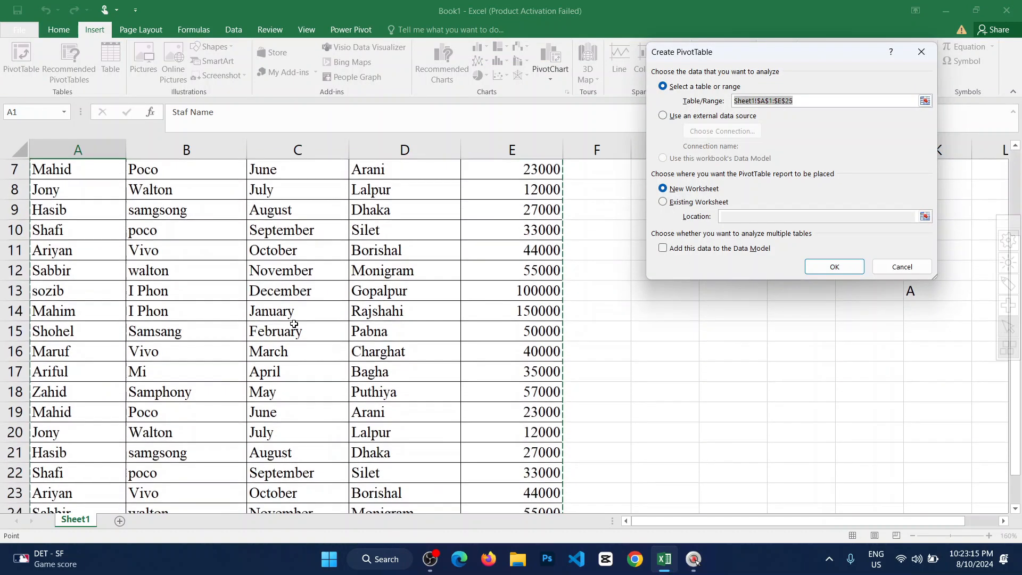
scroll(294, 325, down, 3)
scroll(85, 322, up, 4)
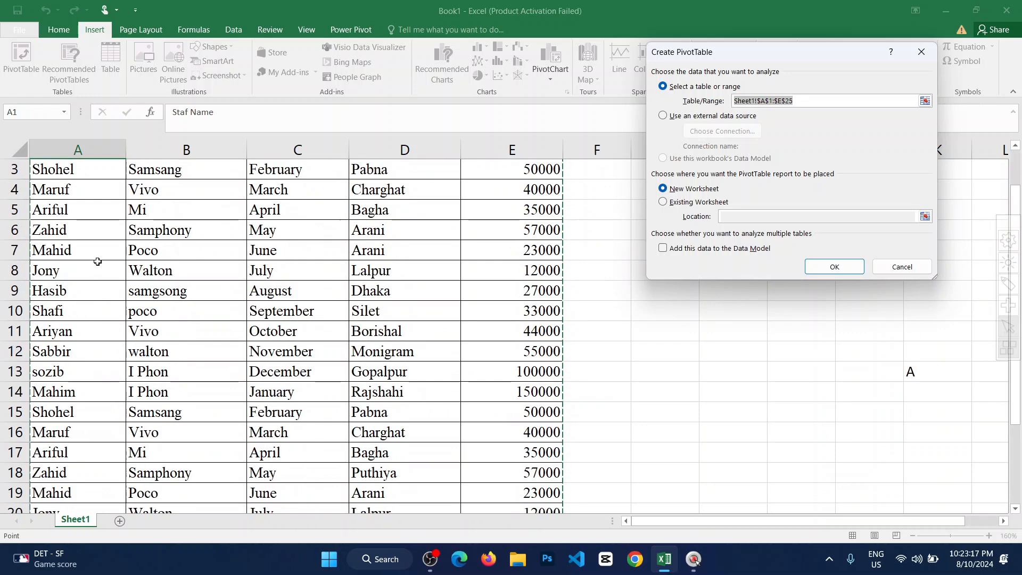
scroll(97, 262, up, 1)
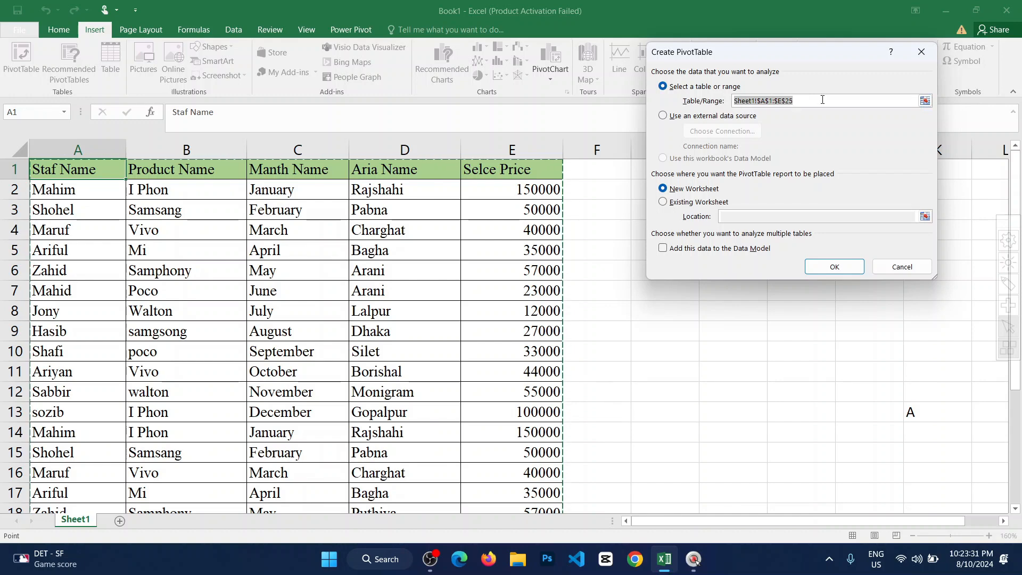
click(834, 268)
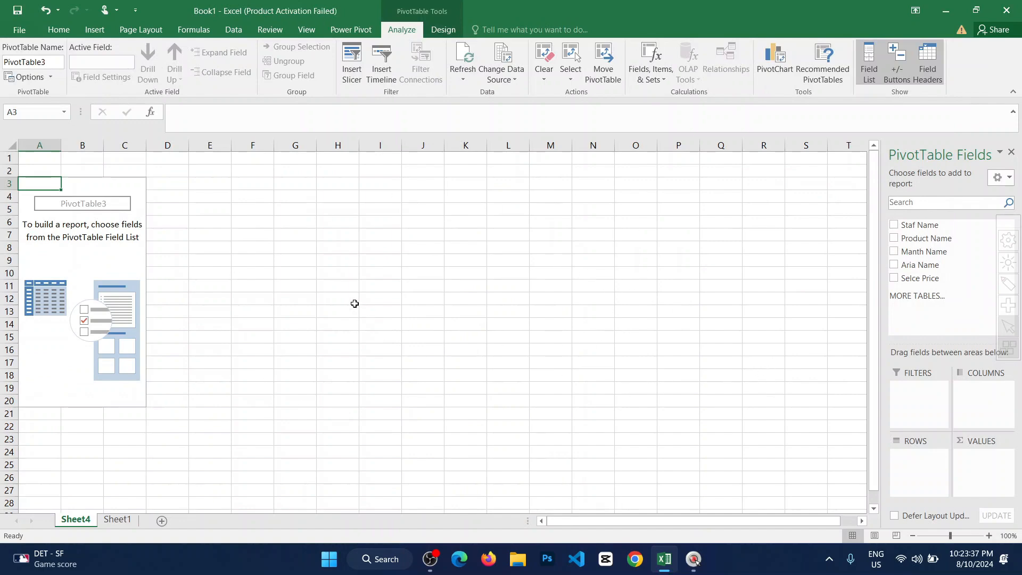
Review the header row and records of the source data on Sheet1.
click(118, 520)
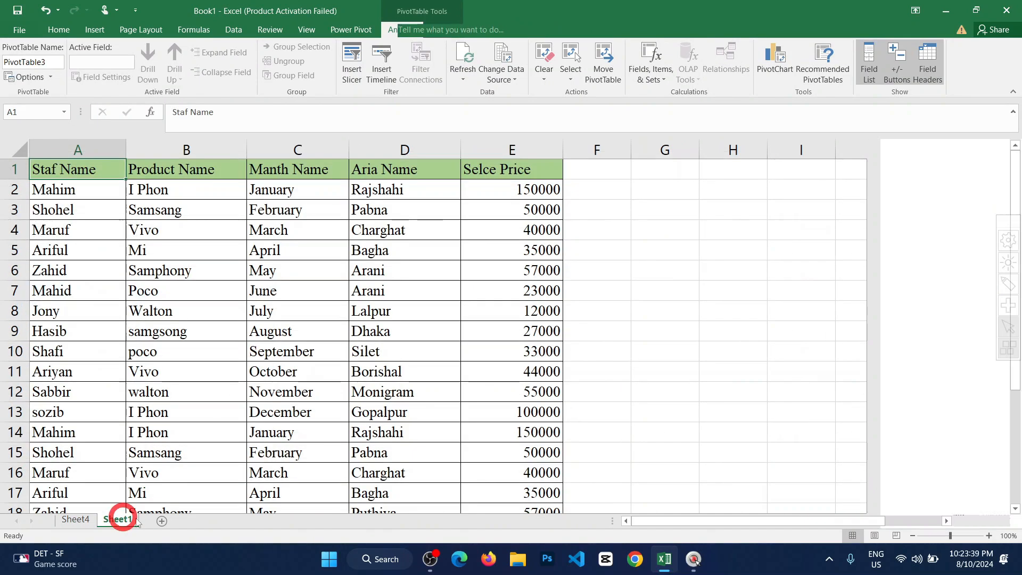
drag(58, 169, 554, 172)
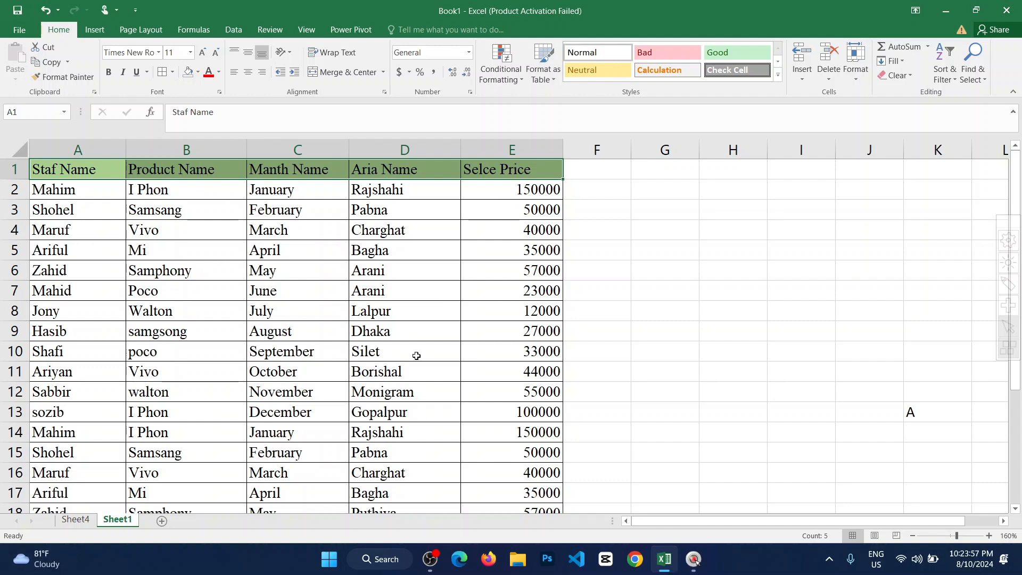
scroll(261, 344, down, 3)
scroll(261, 343, down, 3)
scroll(258, 352, up, 6)
On Sheet4, use Staf Name as the PivotTable's report filter and view the choices it offers.
click(75, 520)
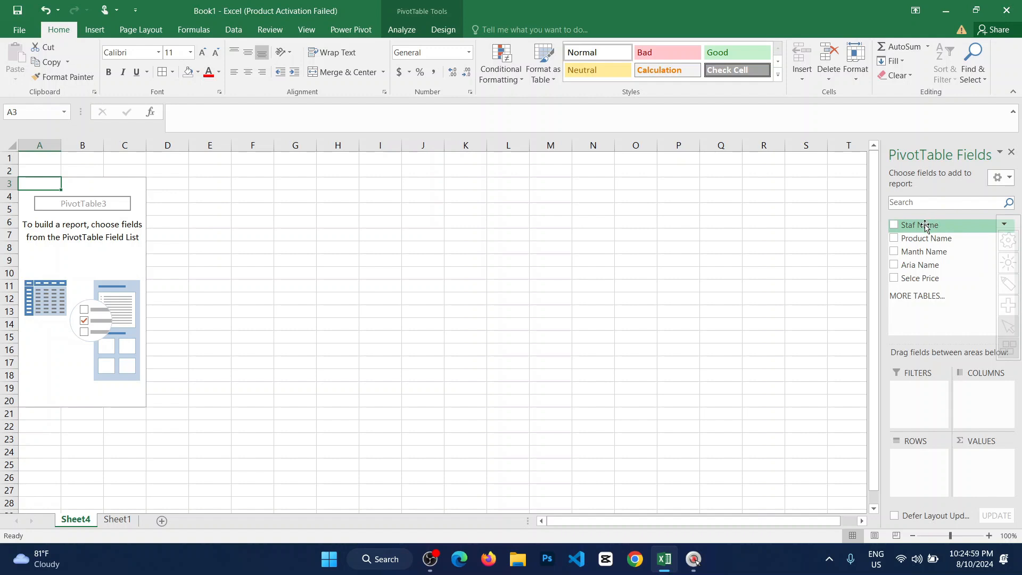
drag(925, 226, 912, 345)
drag(906, 403, 918, 410)
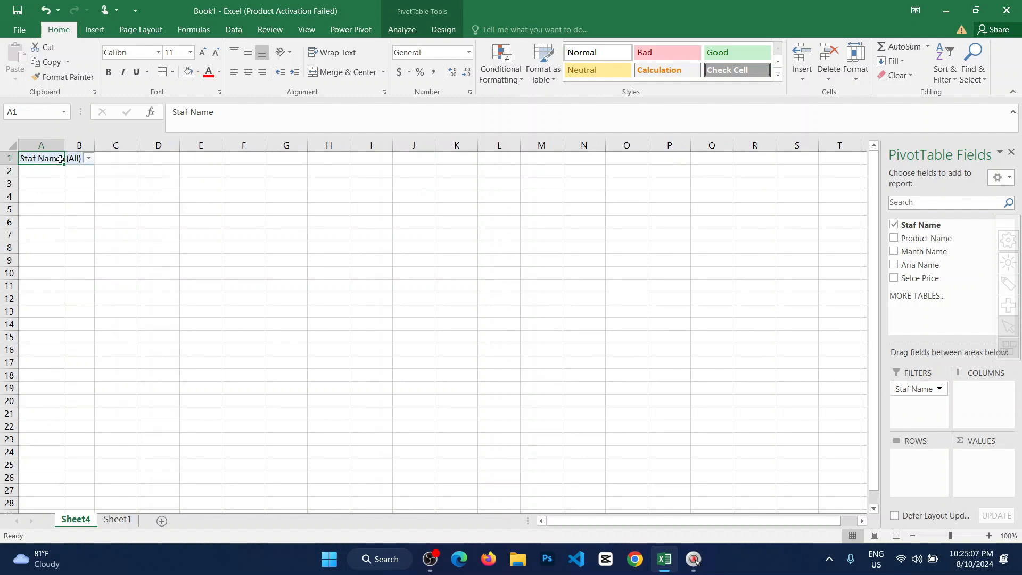
click(88, 159)
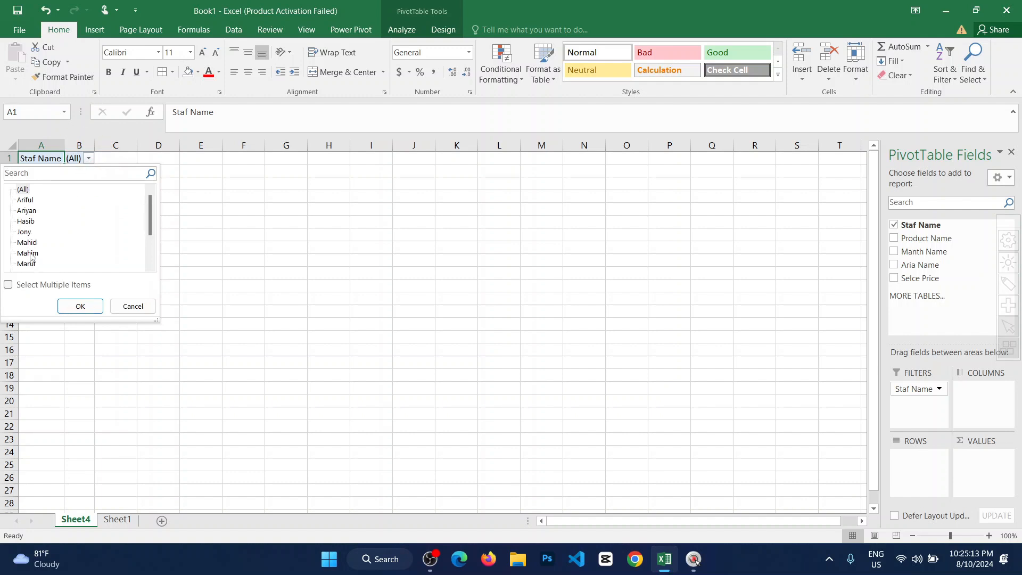
click(88, 159)
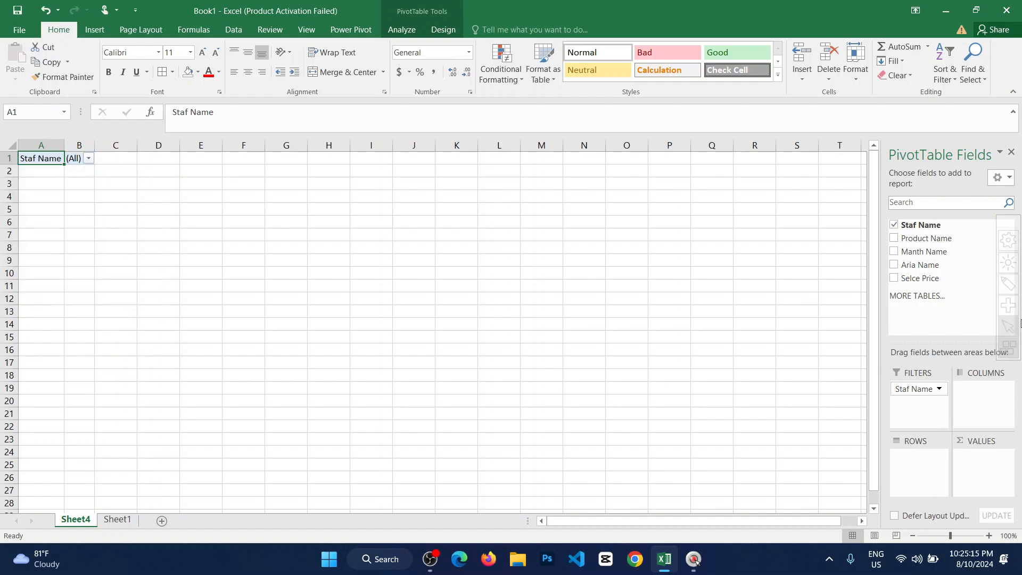
Lay out the PivotTable with Product Name and Aria Name as rows, Manth Name as columns and the sum of Selce Price as values.
drag(923, 239, 923, 471)
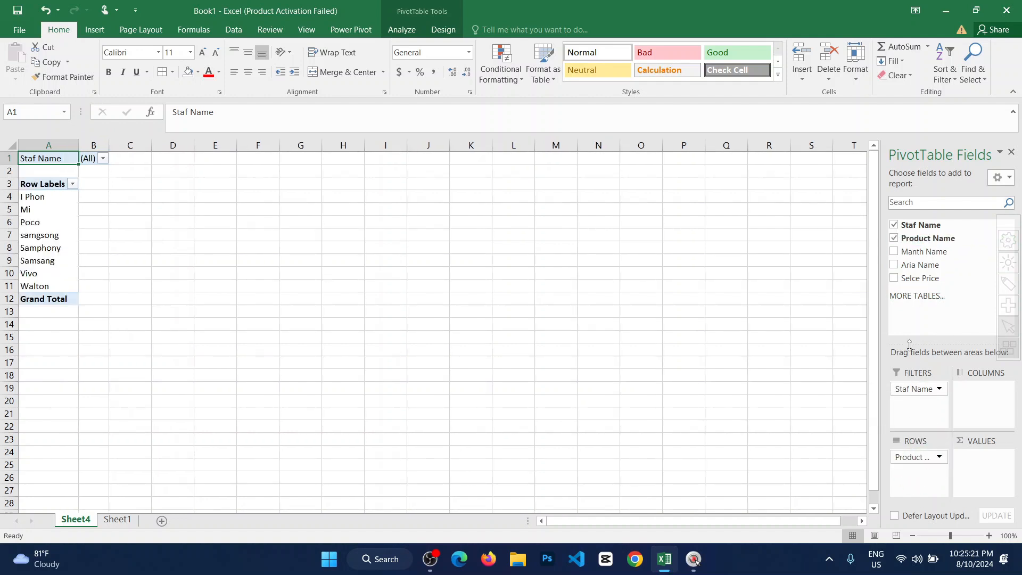
drag(920, 253, 978, 403)
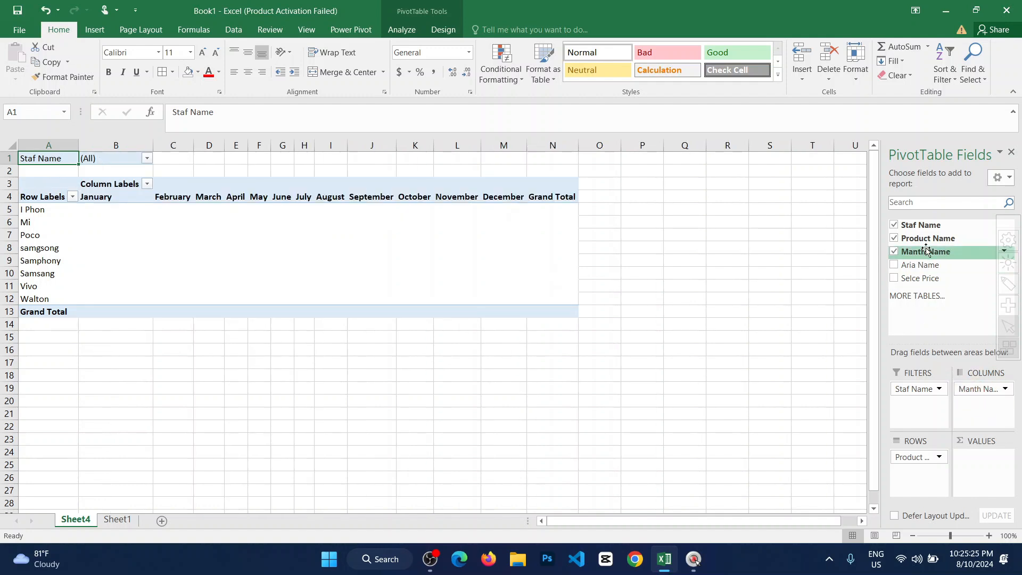
drag(920, 265, 975, 413)
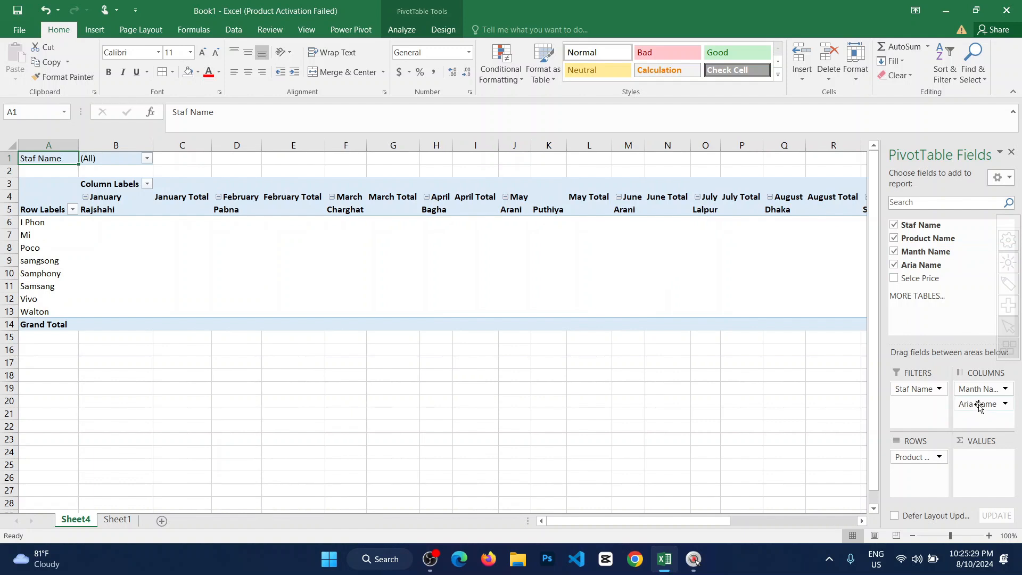
drag(979, 406, 912, 477)
scroll(452, 358, down, 1)
scroll(550, 361, up, 1)
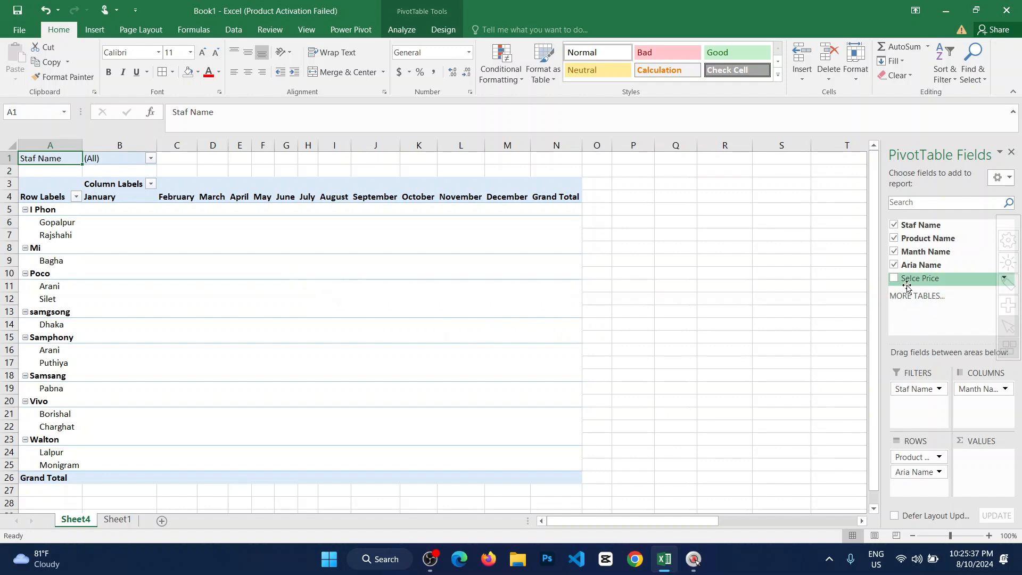
drag(914, 283, 983, 472)
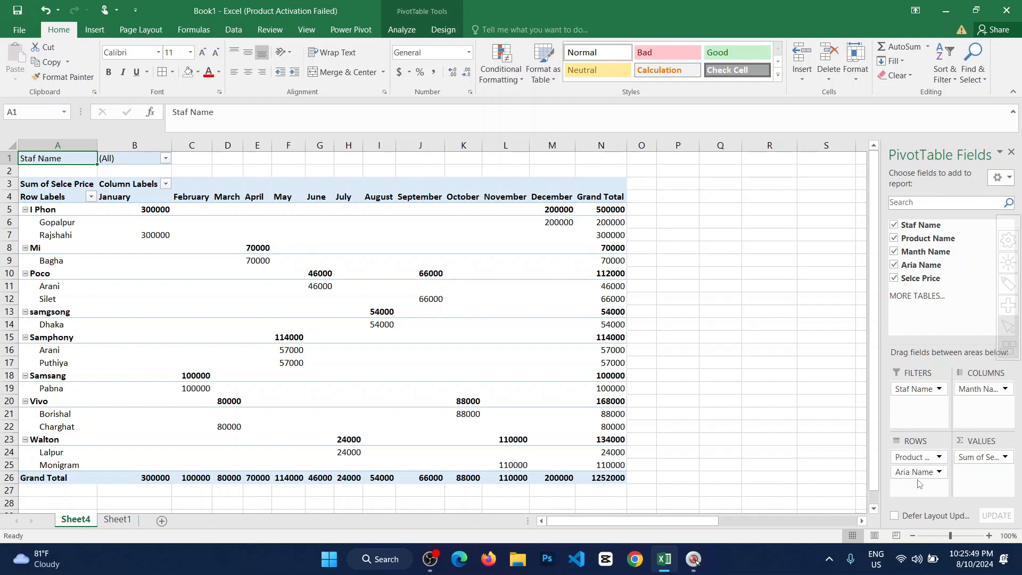
Try Aria Name as a column field under Manth Name, and return it to the rows beneath Product Name.
drag(916, 472, 979, 404)
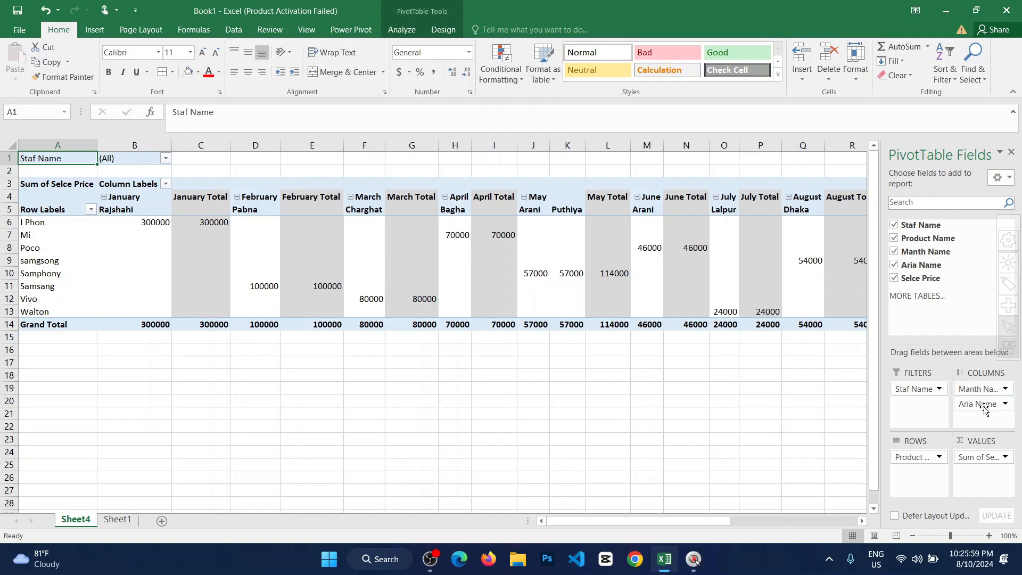
drag(984, 407, 916, 479)
click(660, 324)
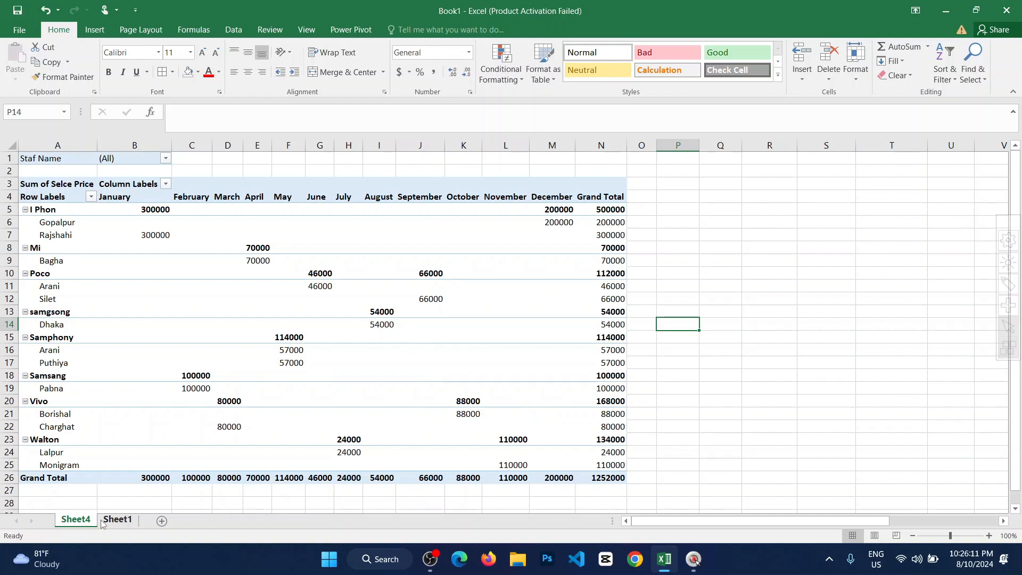
Return to Sheet1, examine the full source table at a smaller zoom and undo the last change.
click(120, 521)
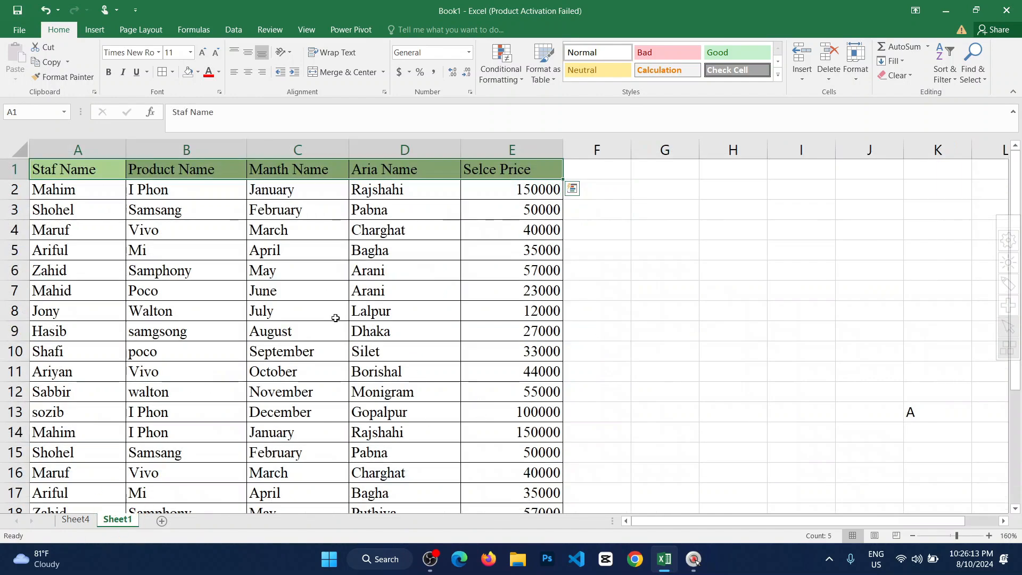
ctrl+scroll(336, 318, down, 4)
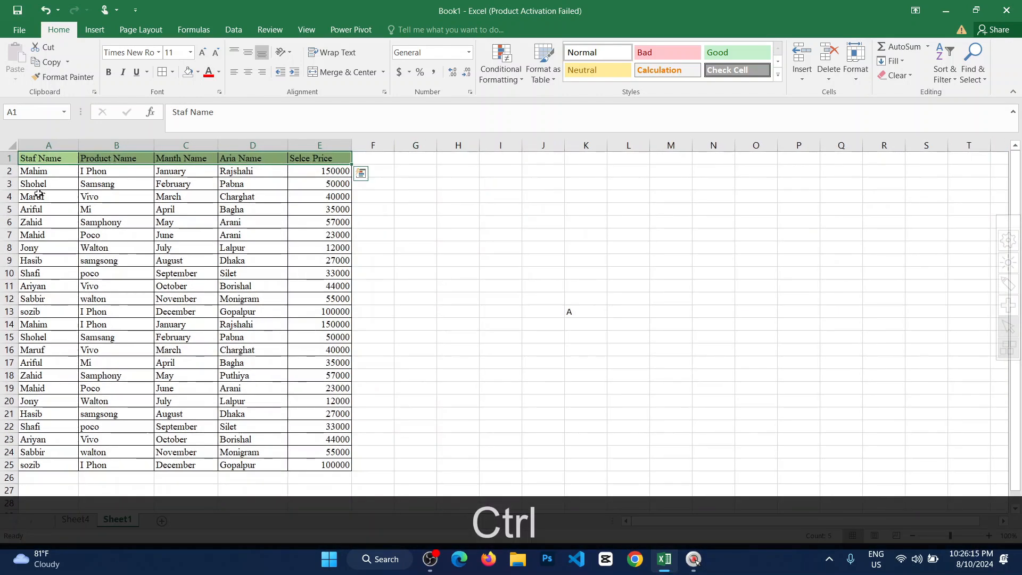
drag(55, 165, 71, 180)
click(610, 261)
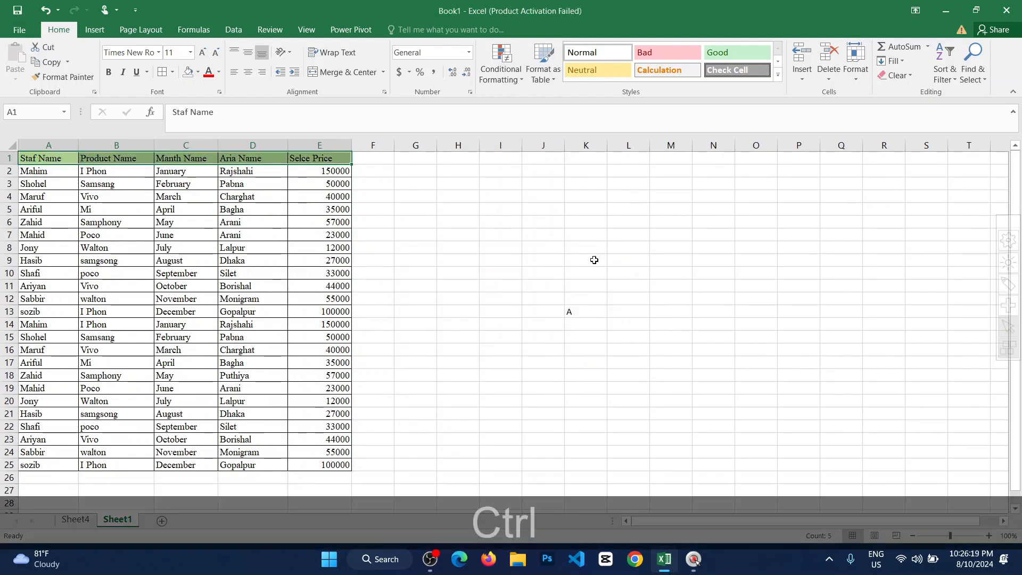
ctrl+scroll(593, 260, up, 1)
key(ctrl+z)
click(463, 248)
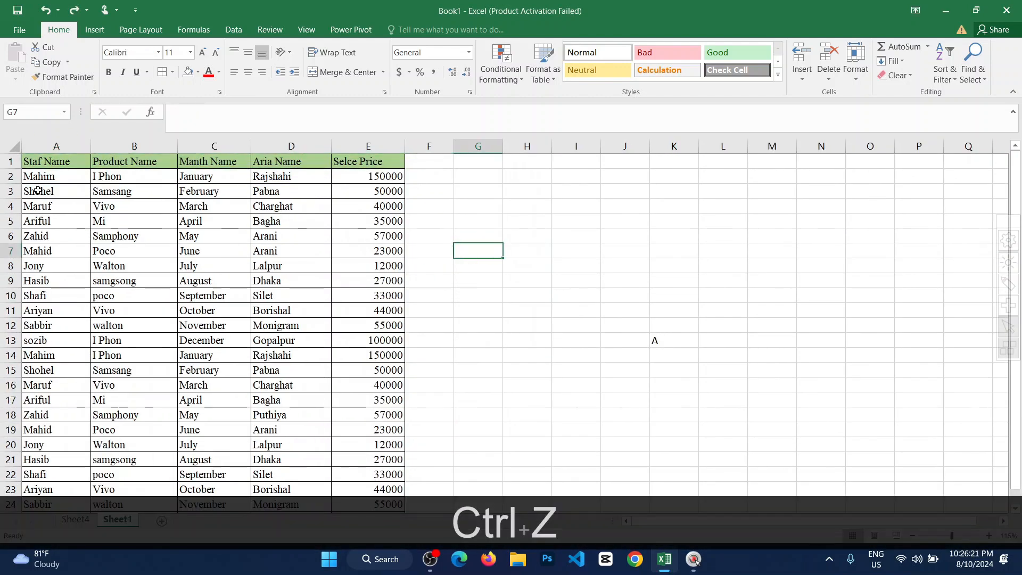
Examine the staff, product, month, area and price columns of the source table on Sheet1 one after another.
drag(40, 173, 41, 460)
scroll(41, 460, up, 2)
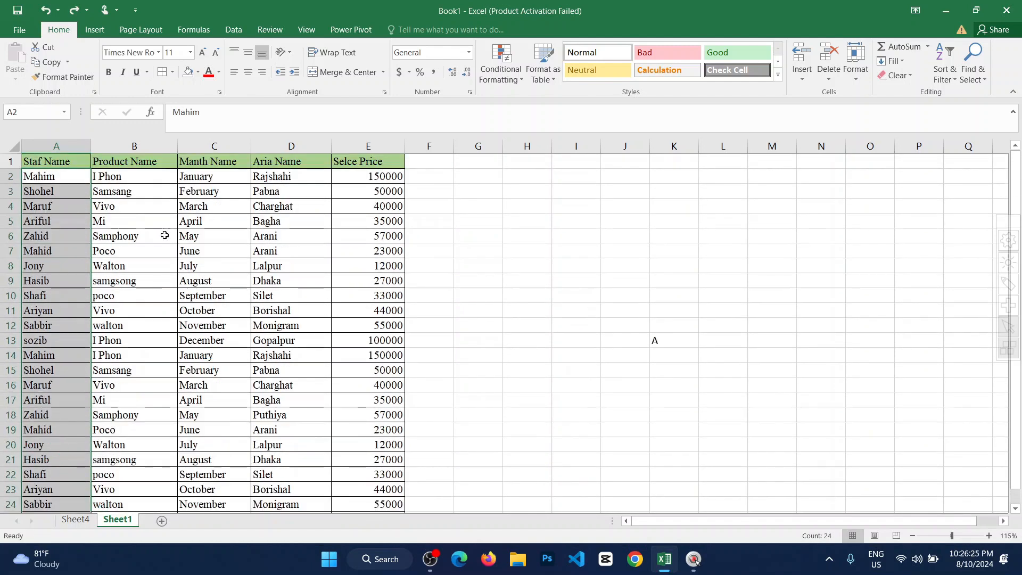
drag(118, 176, 184, 504)
scroll(183, 505, up, 1)
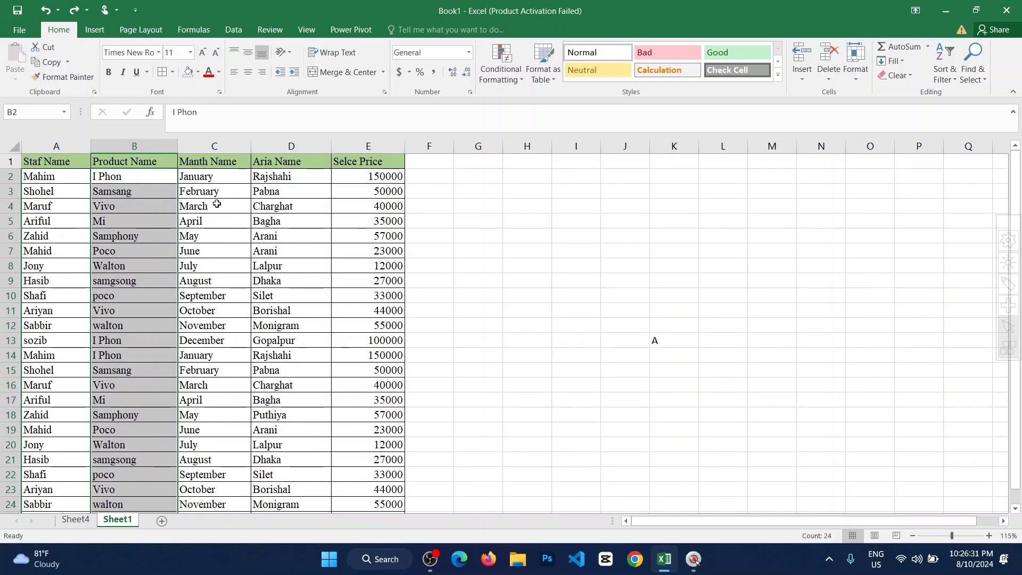
drag(213, 183, 237, 422)
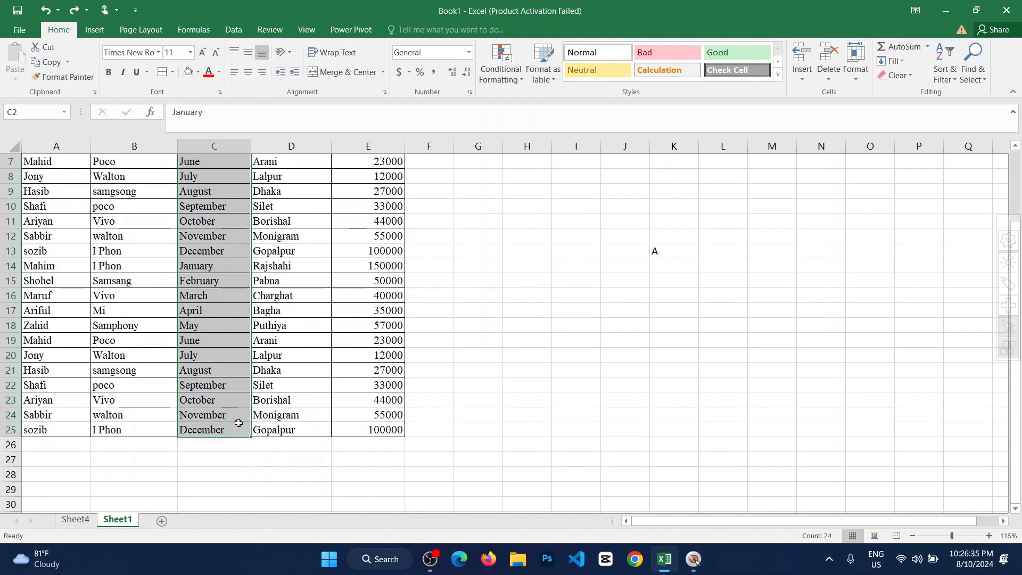
scroll(265, 296, up, 2)
click(293, 206)
drag(378, 176, 393, 524)
On Sheet4, filter the PivotTable by Staf Name to show only the first staff member listed.
click(76, 520)
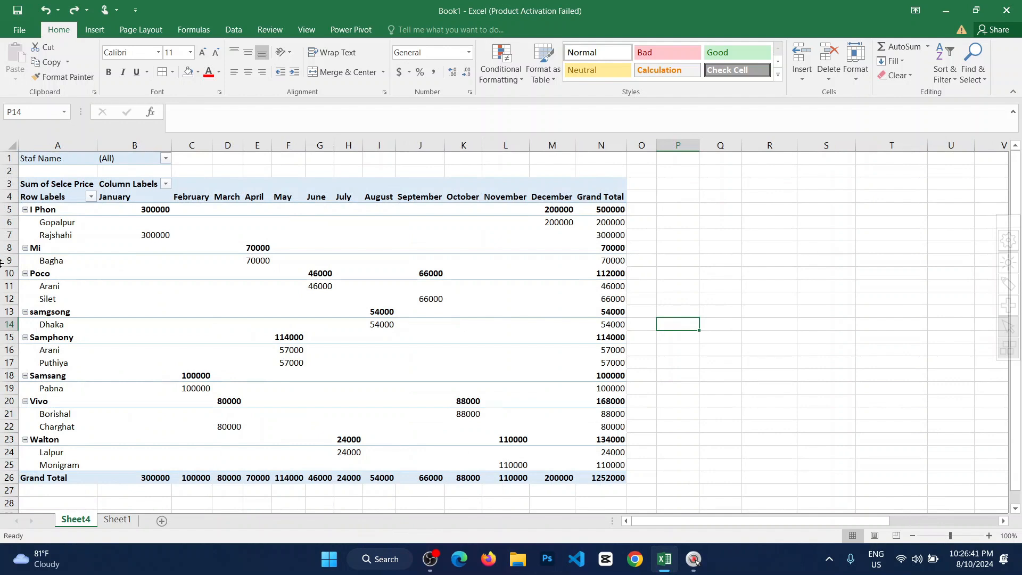
mouse_move(155, 229)
mouse_move(610, 478)
click(166, 159)
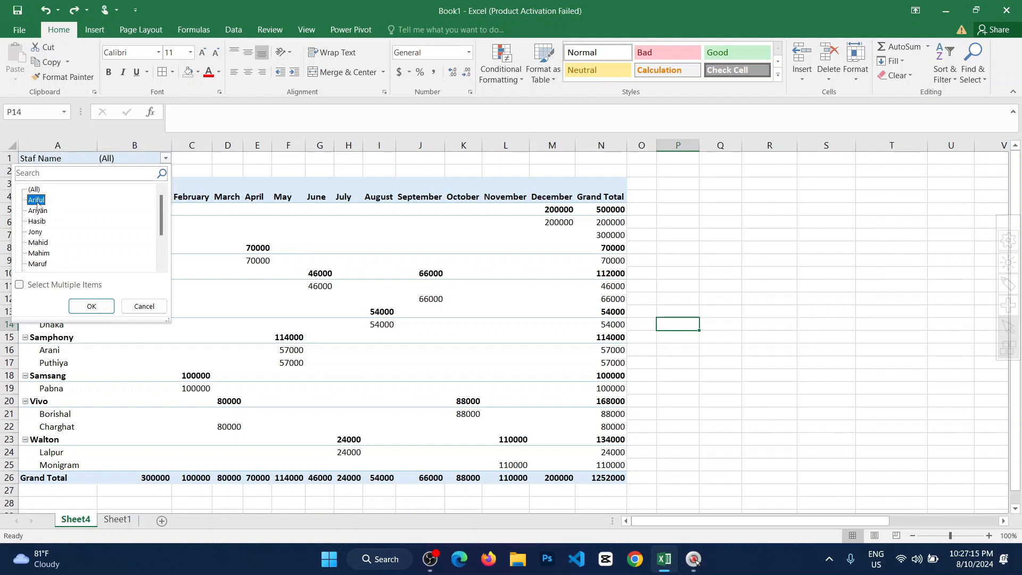
click(80, 306)
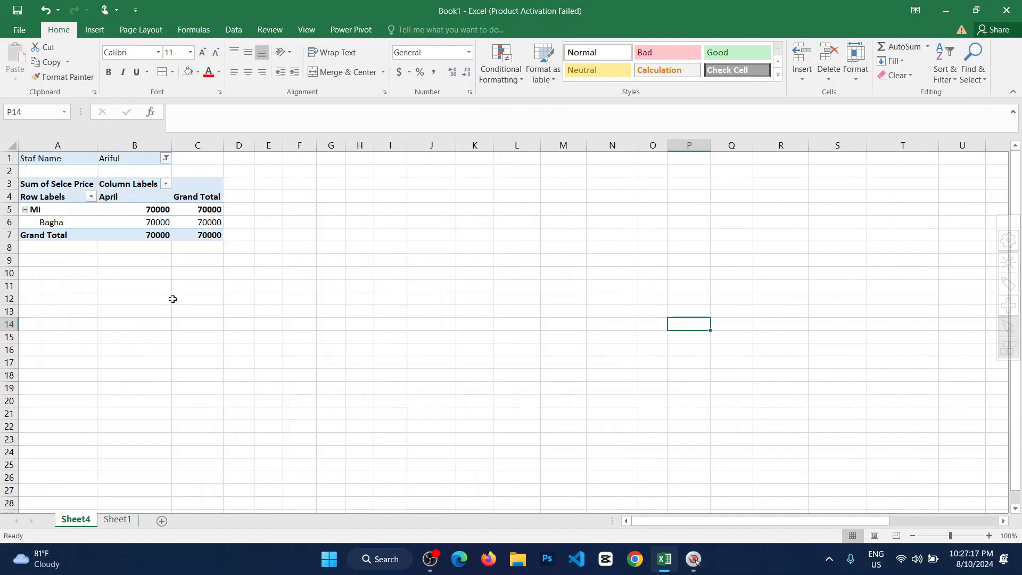
Examine the filtered PivotTable's product, area, month, sales amount and grand total for the chosen staff member.
click(268, 235)
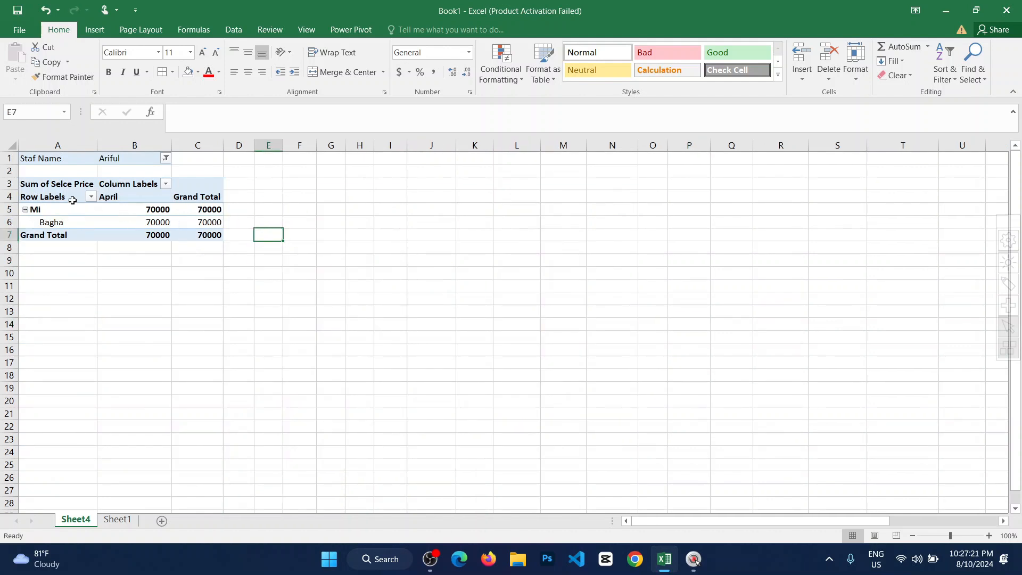
click(33, 210)
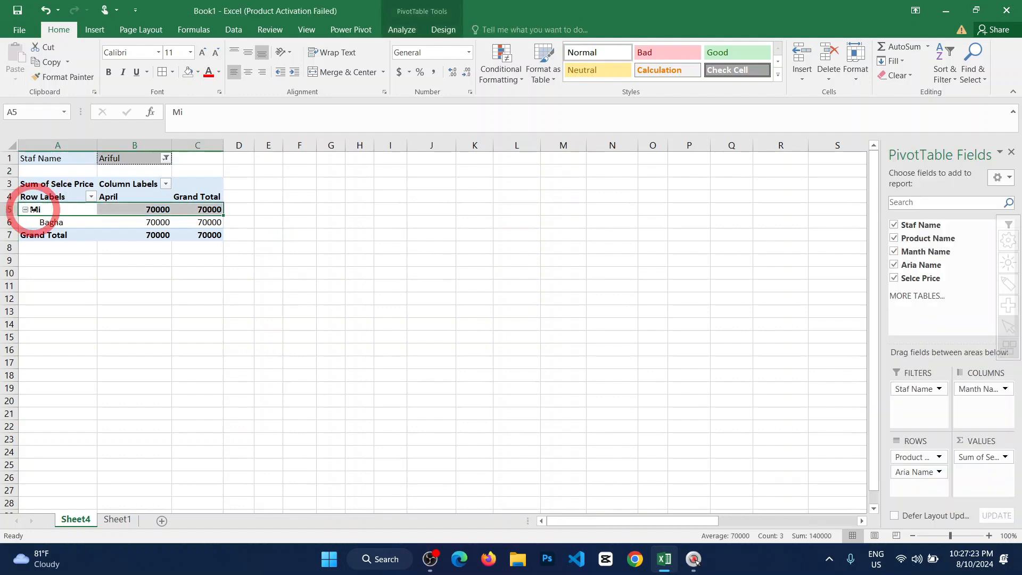
click(57, 225)
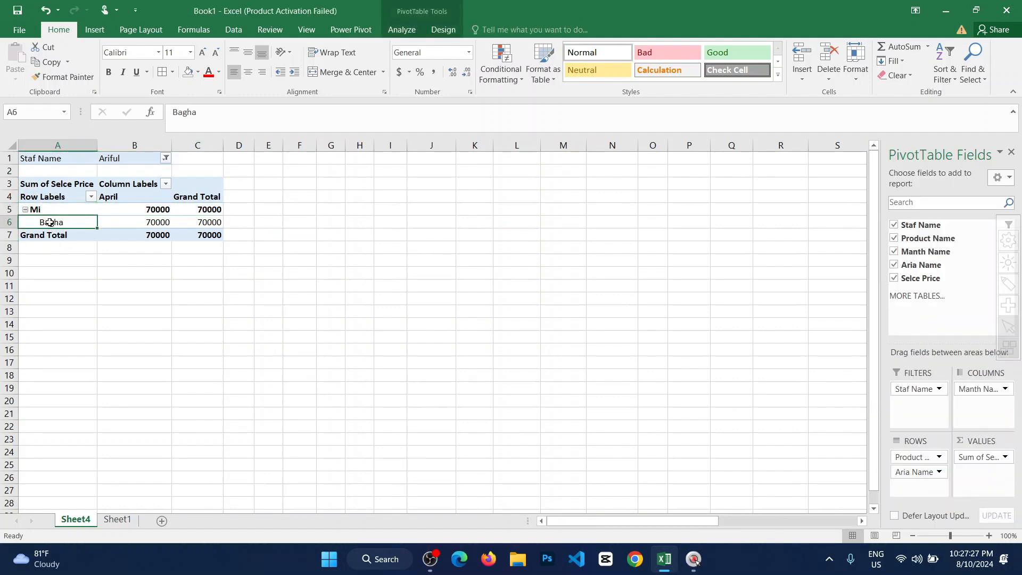
click(117, 198)
click(151, 210)
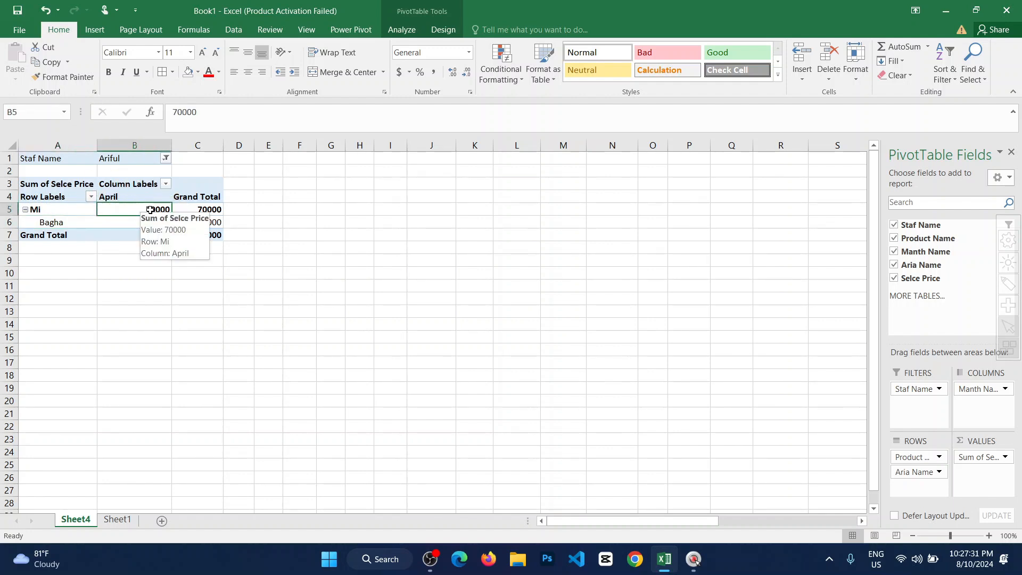
click(204, 211)
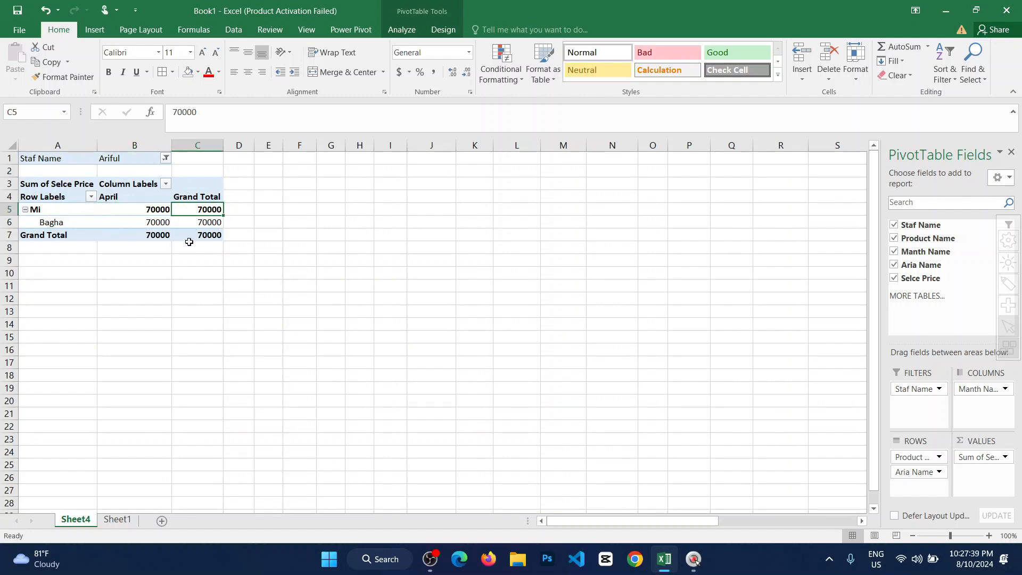
click(211, 234)
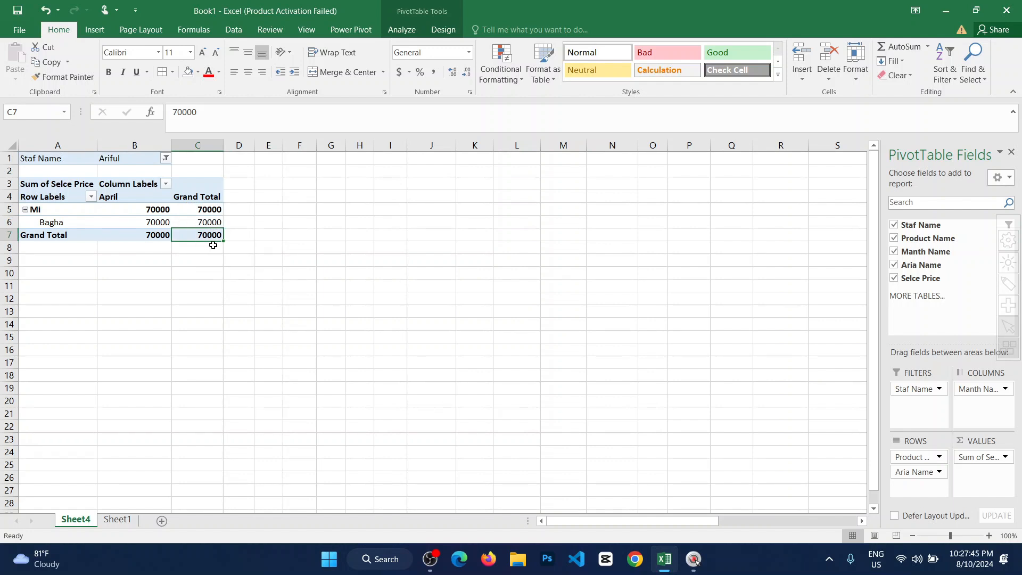
Switch the Staf Name filter to the sixth staff member listed and review that person's sales.
click(165, 159)
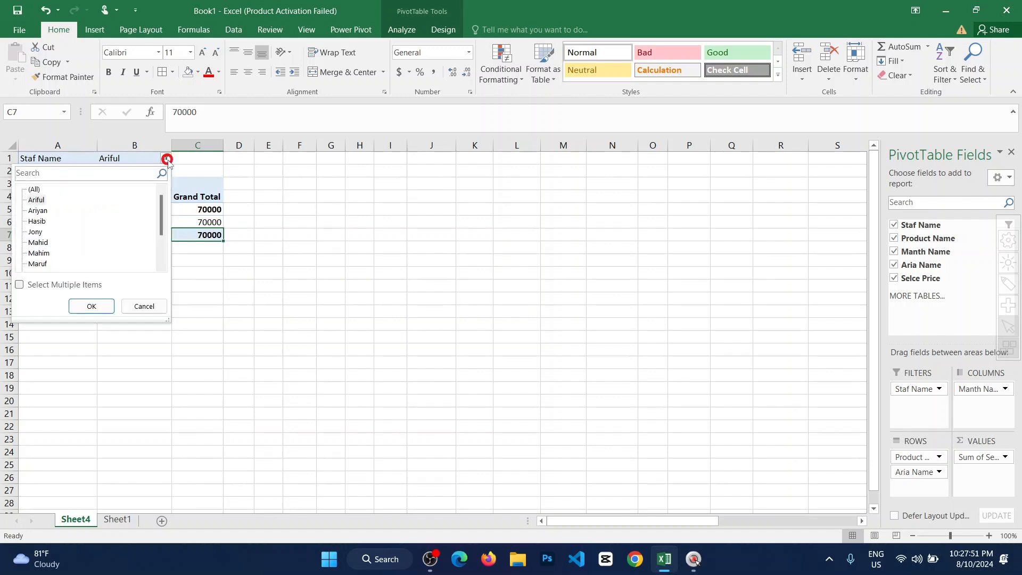
click(34, 255)
click(92, 306)
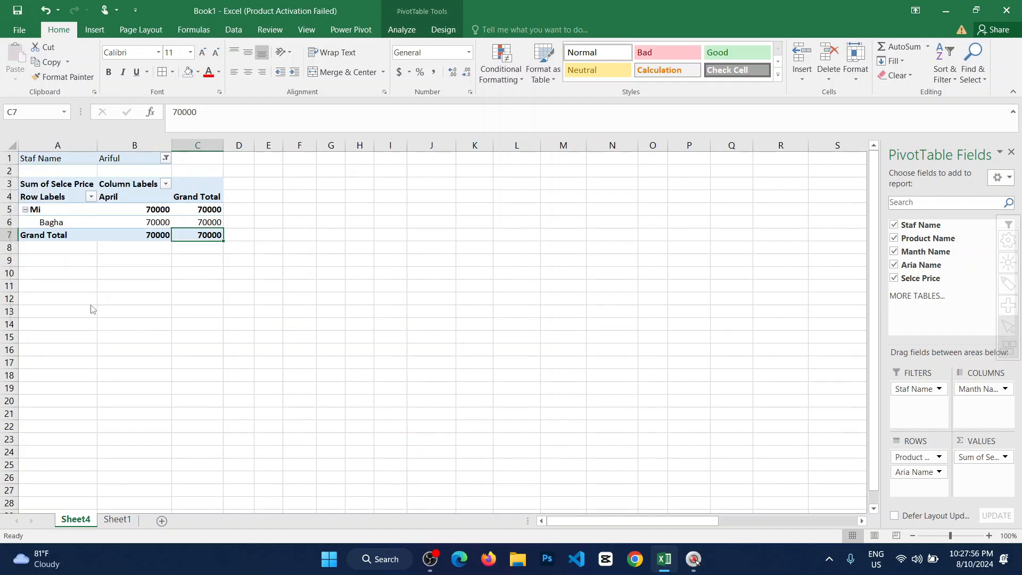
click(358, 252)
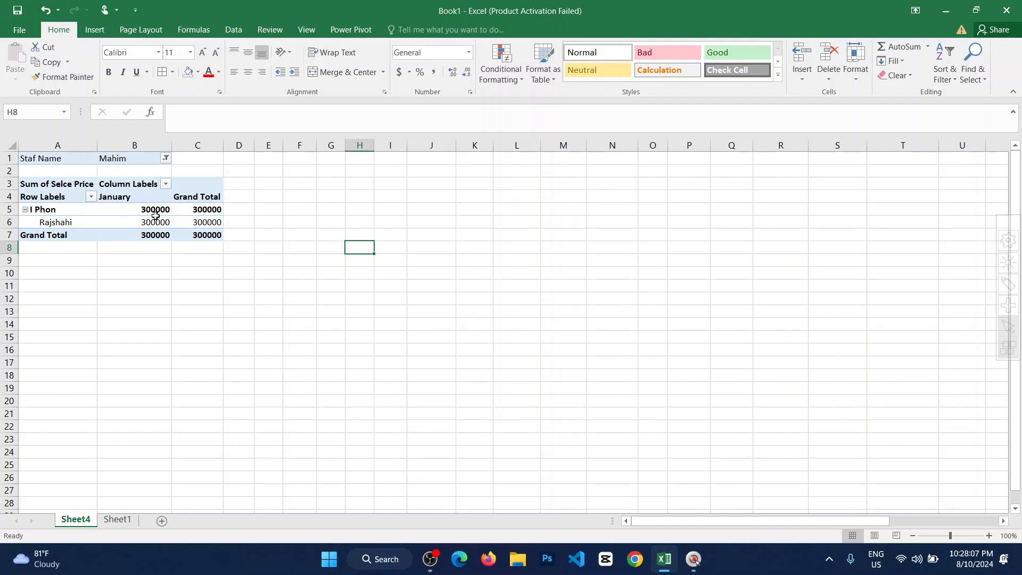
mouse_move(199, 237)
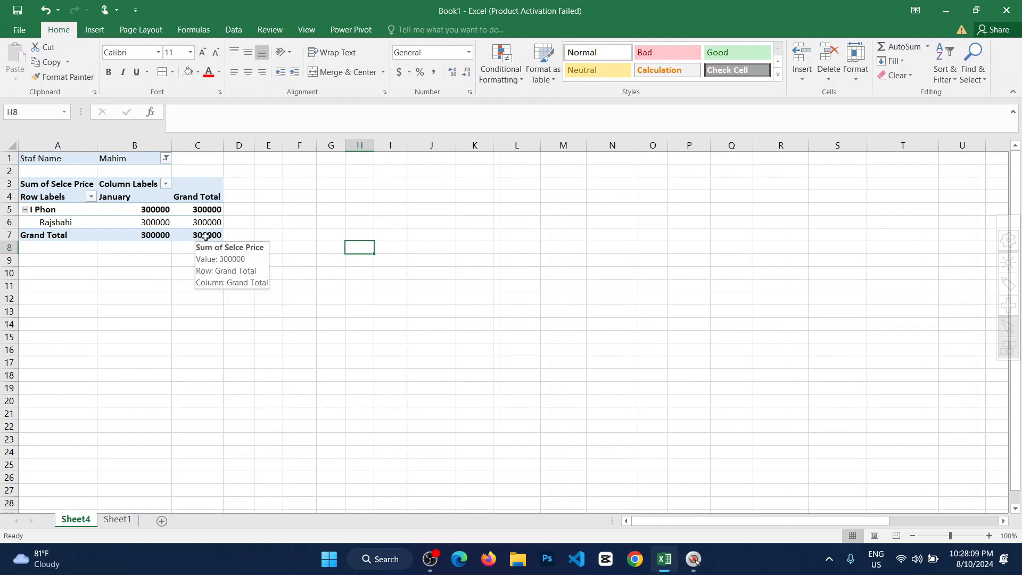
Reset the Staf Name filter to (All) so the PivotTable covers every staff member.
click(166, 159)
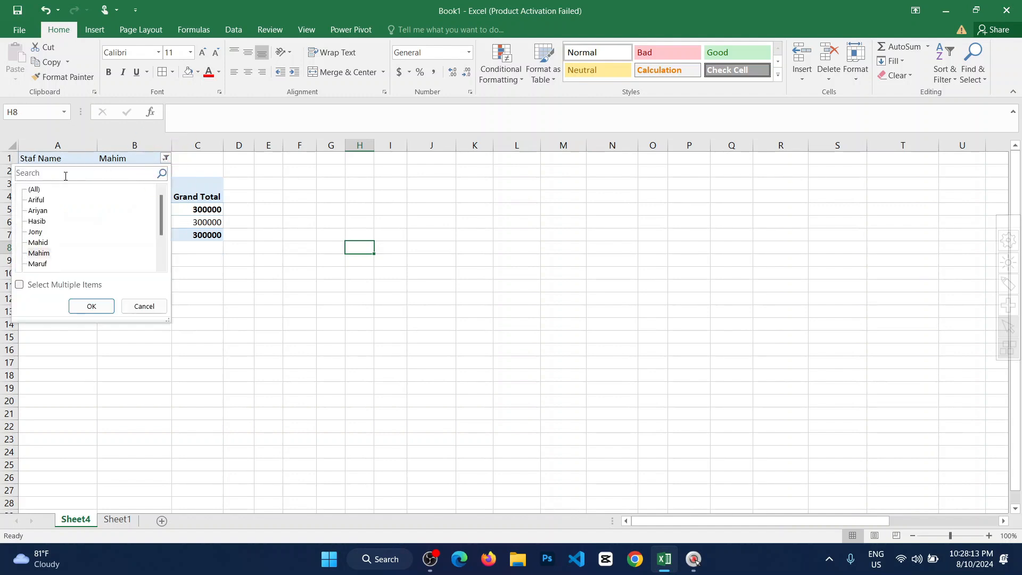
click(31, 190)
click(92, 306)
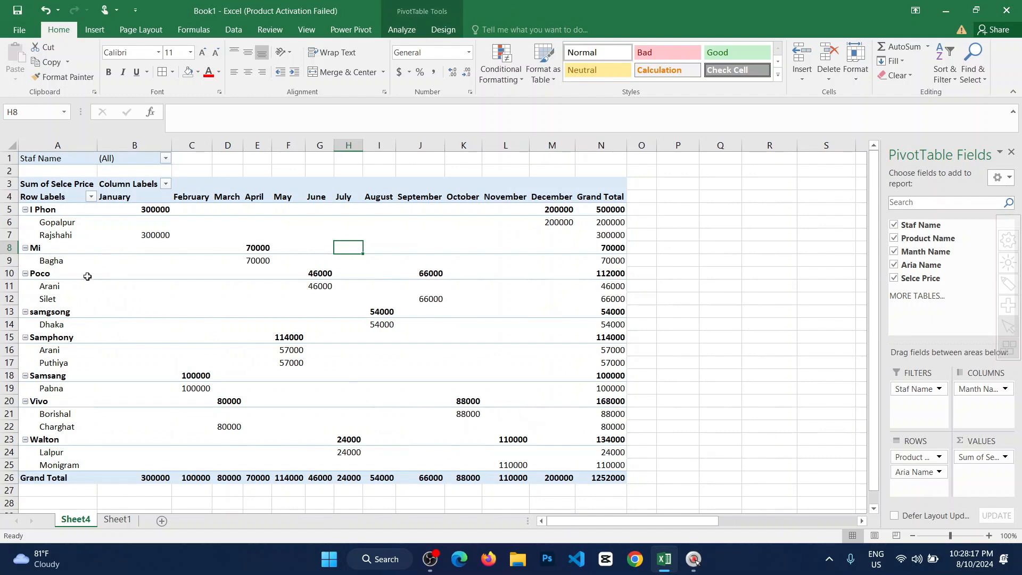
Compare the PivotTable's overall grand total with the sum of the full source table on Sheet1, and return to Sheet4.
click(618, 478)
click(133, 520)
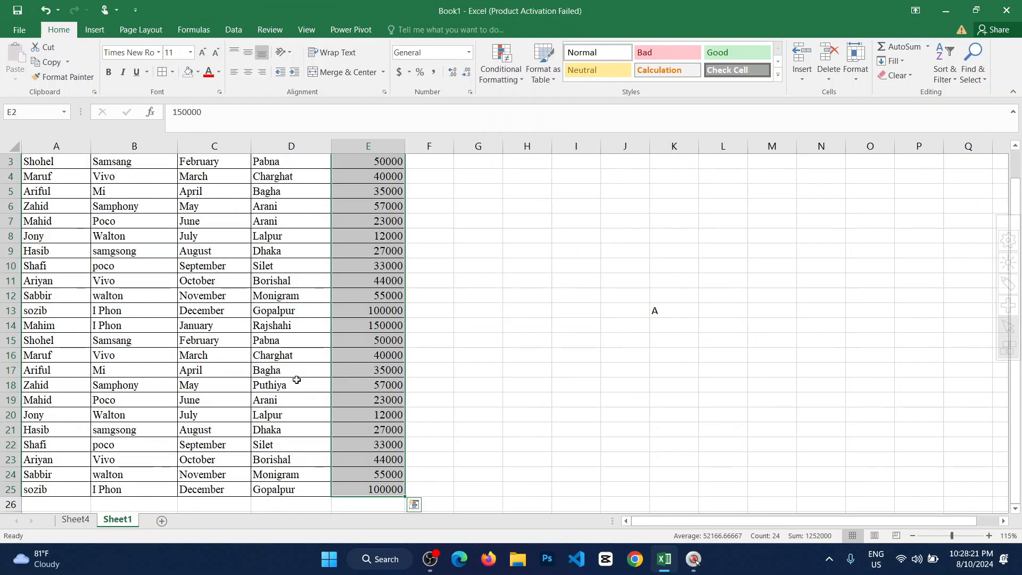
scroll(482, 354, down, 1)
click(526, 297)
scroll(312, 348, up, 2)
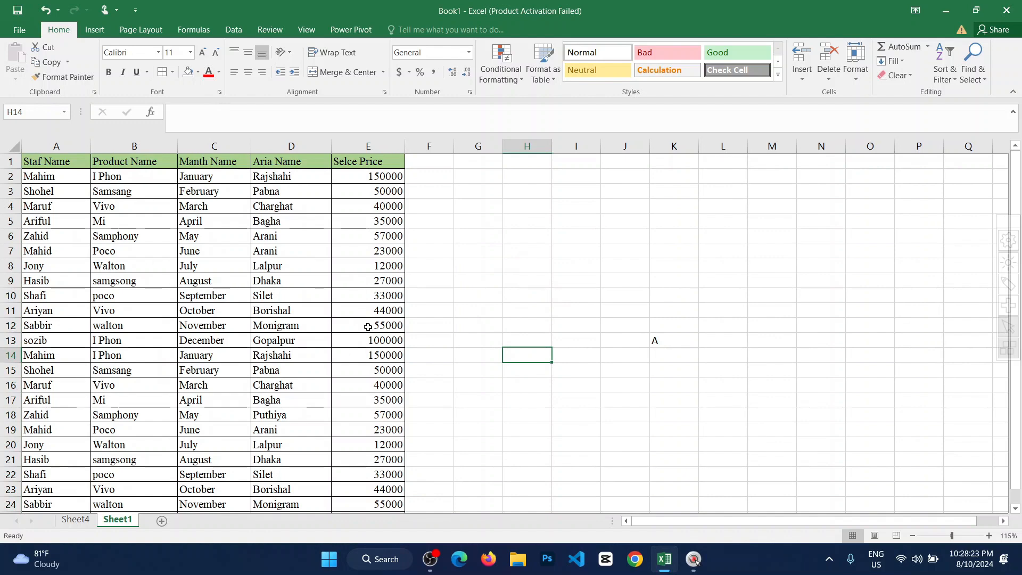
scroll(368, 327, down, 2)
drag(385, 431, 37, 159)
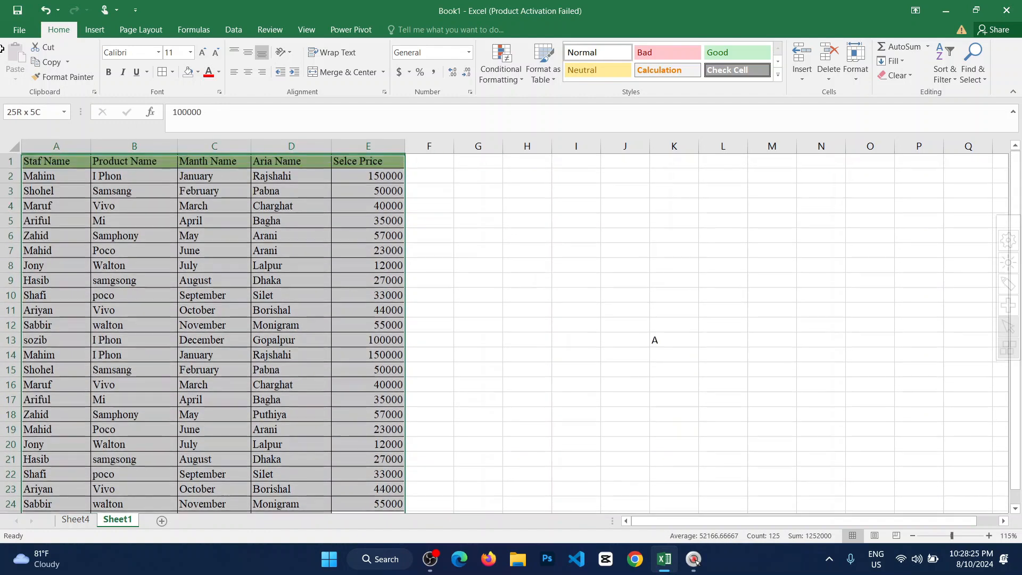
click(75, 519)
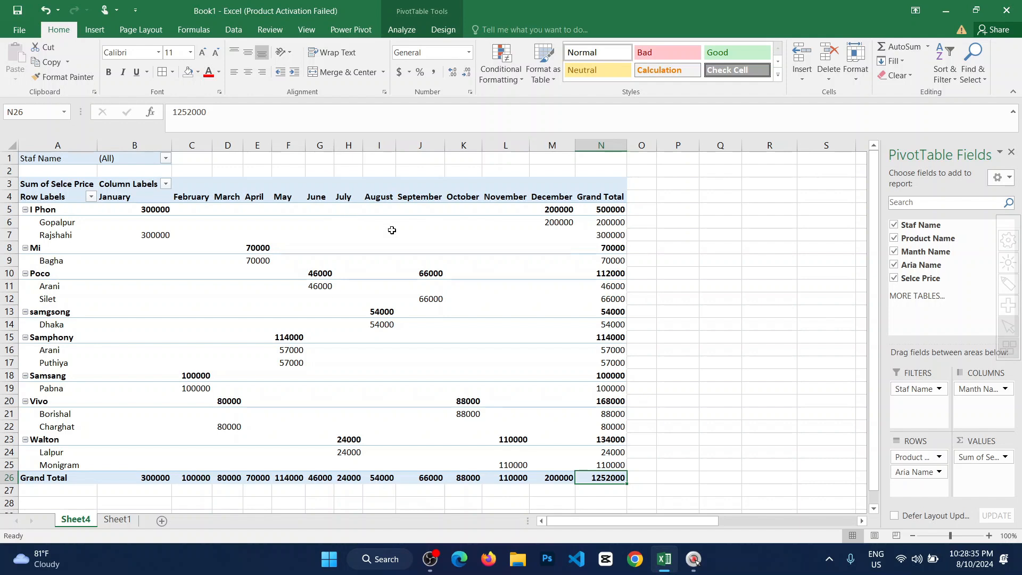
mouse_move(391, 230)
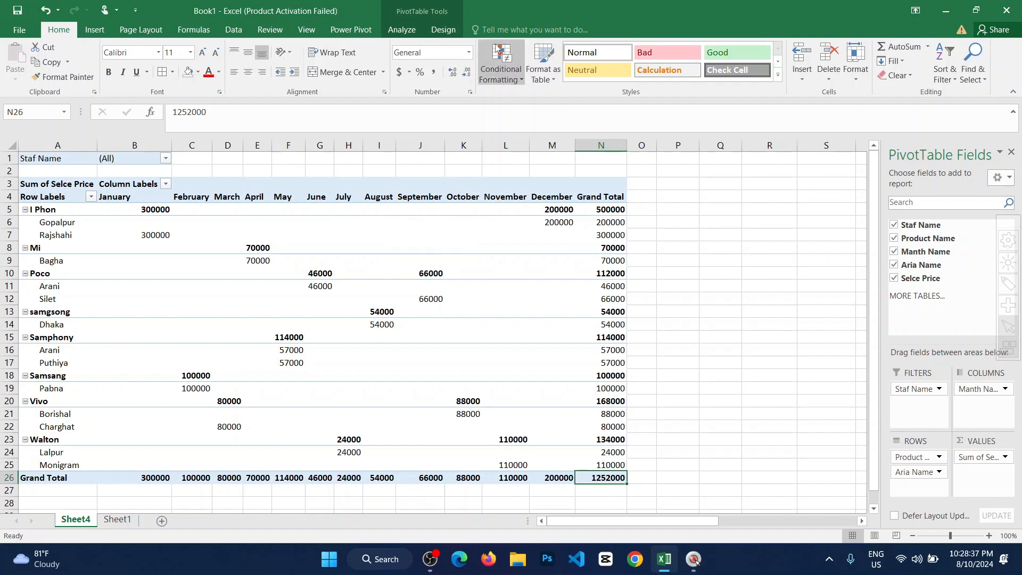